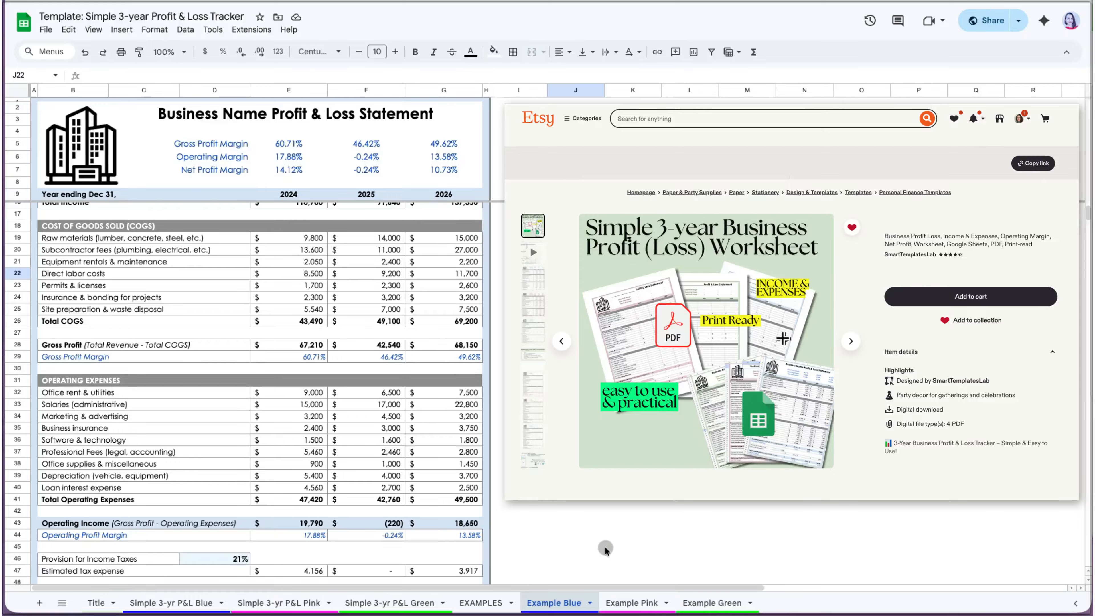
Browse the blank Simple 3-yr P&L Blue, Pink and Green templates.
scroll(605, 547, down, 1)
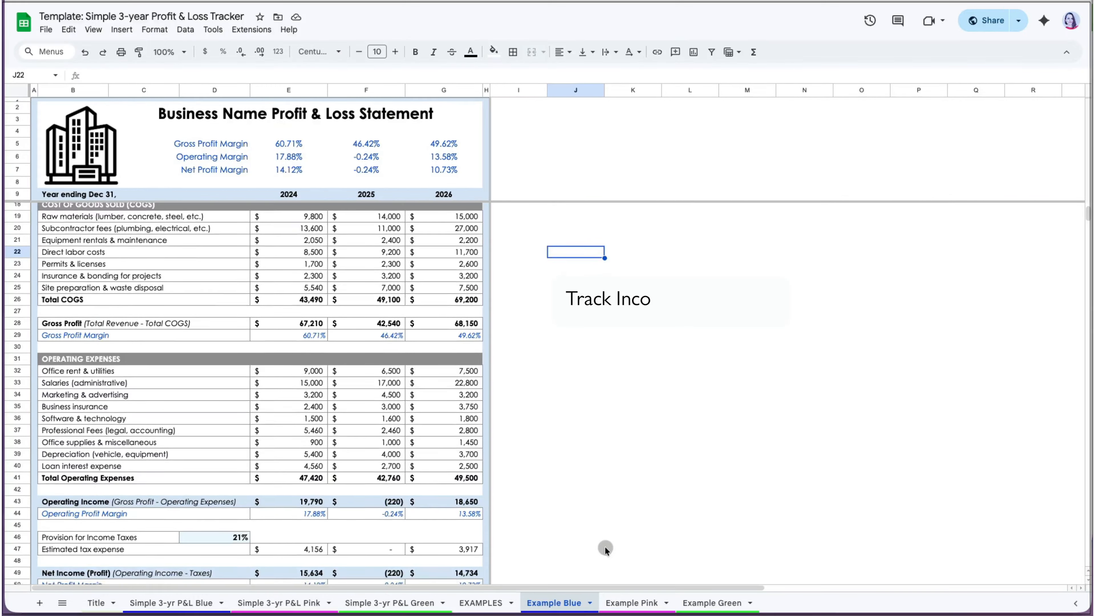
scroll(605, 548, down, 1)
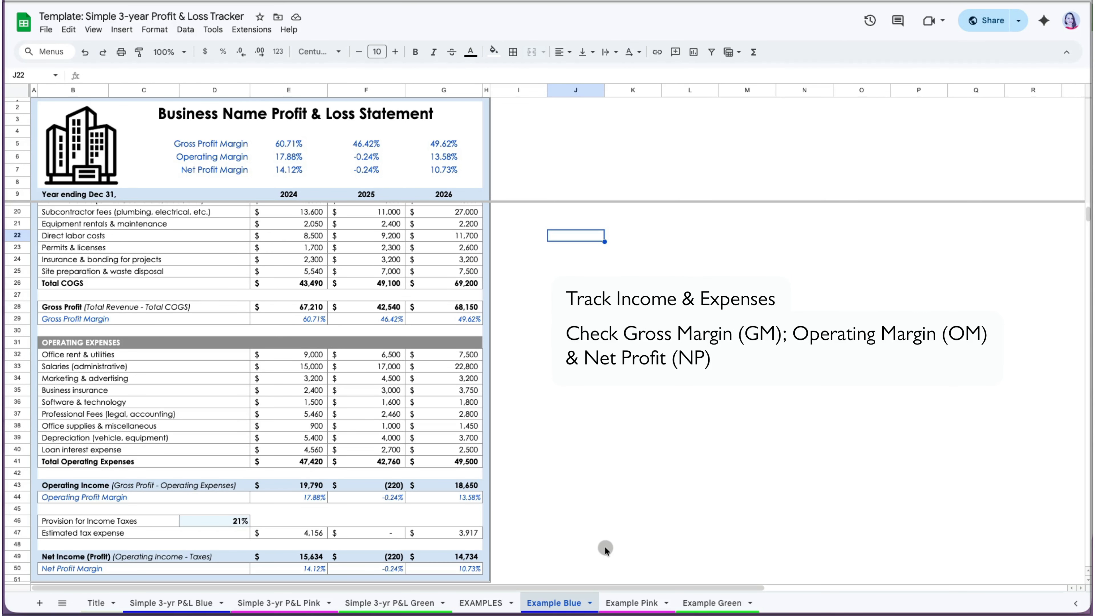
scroll(605, 546, up, 5)
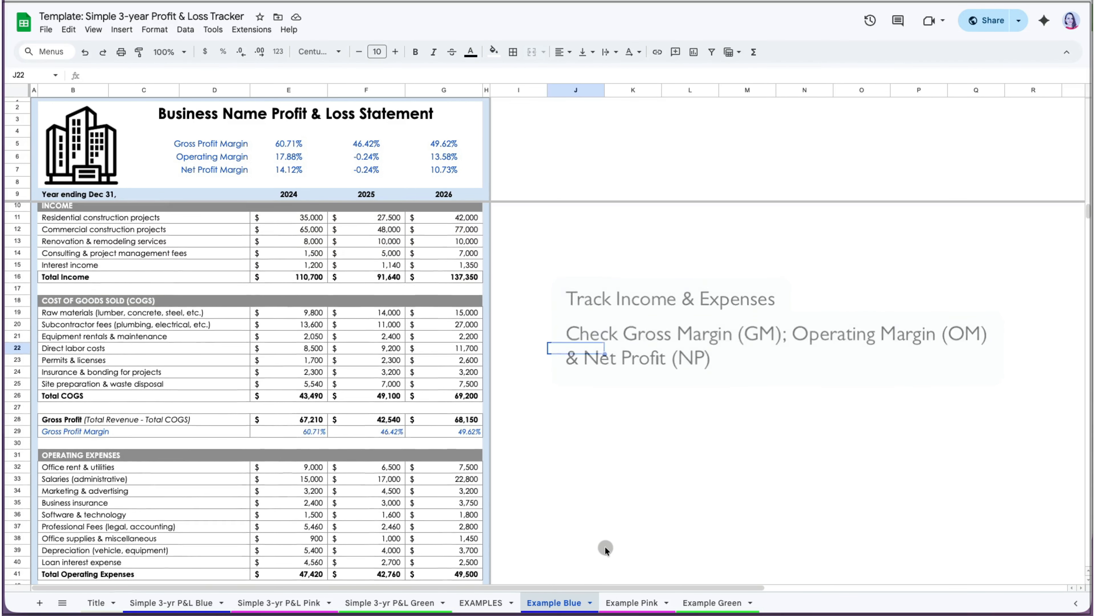
click(208, 608)
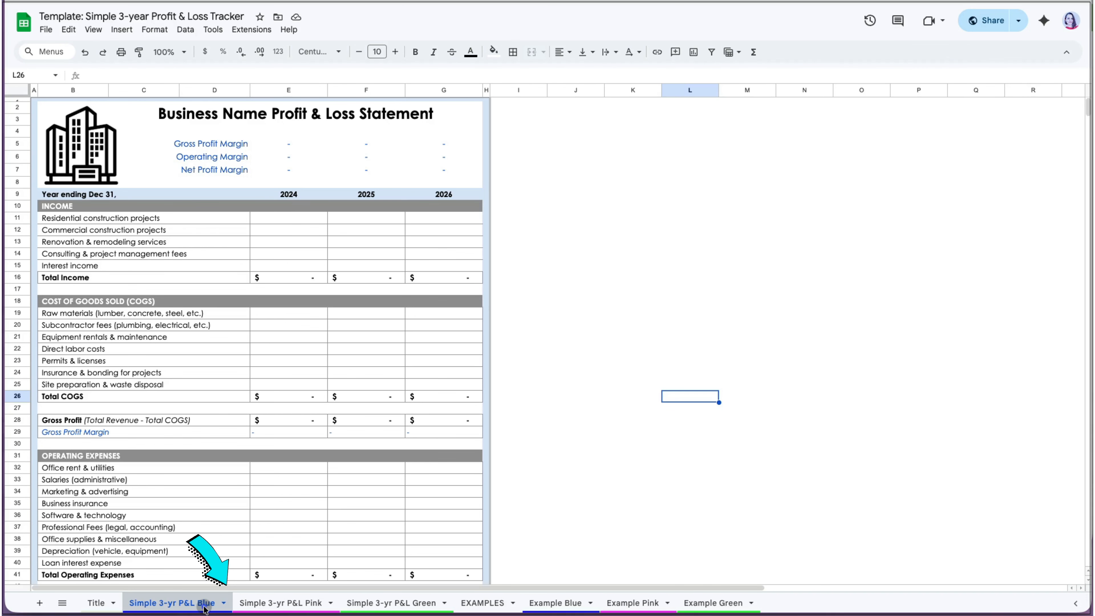
click(275, 605)
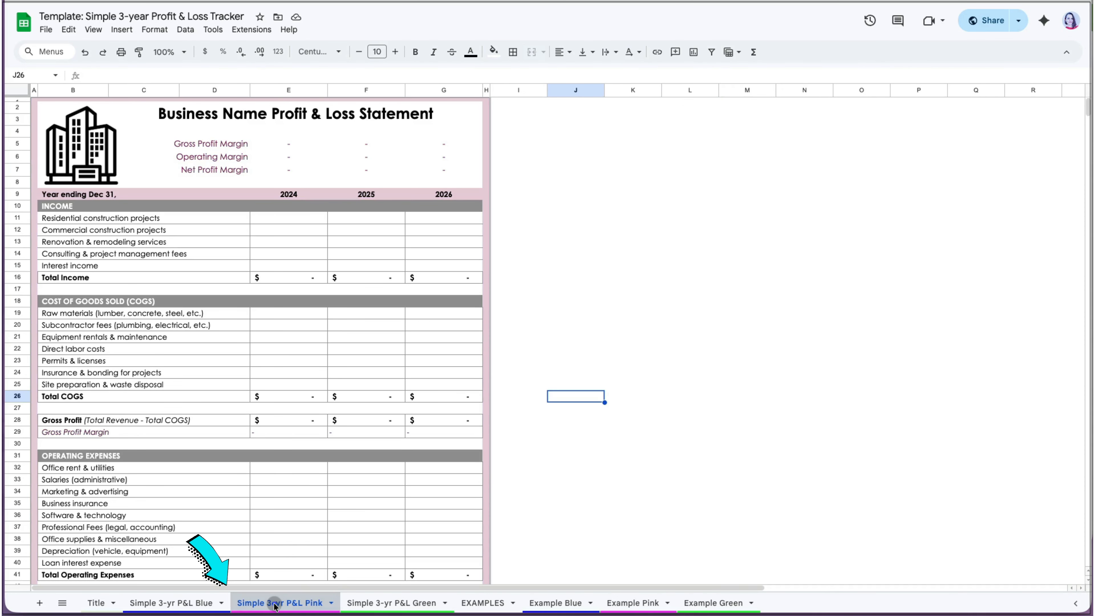
click(370, 605)
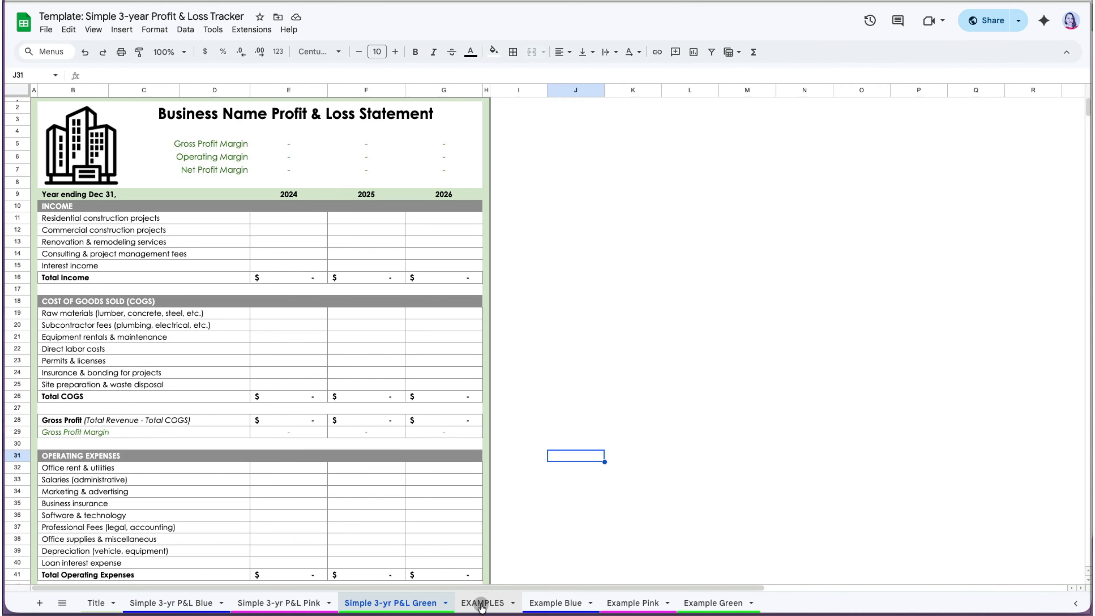
View the filled Example Blue, Example Pink and Example Green sheets.
click(539, 606)
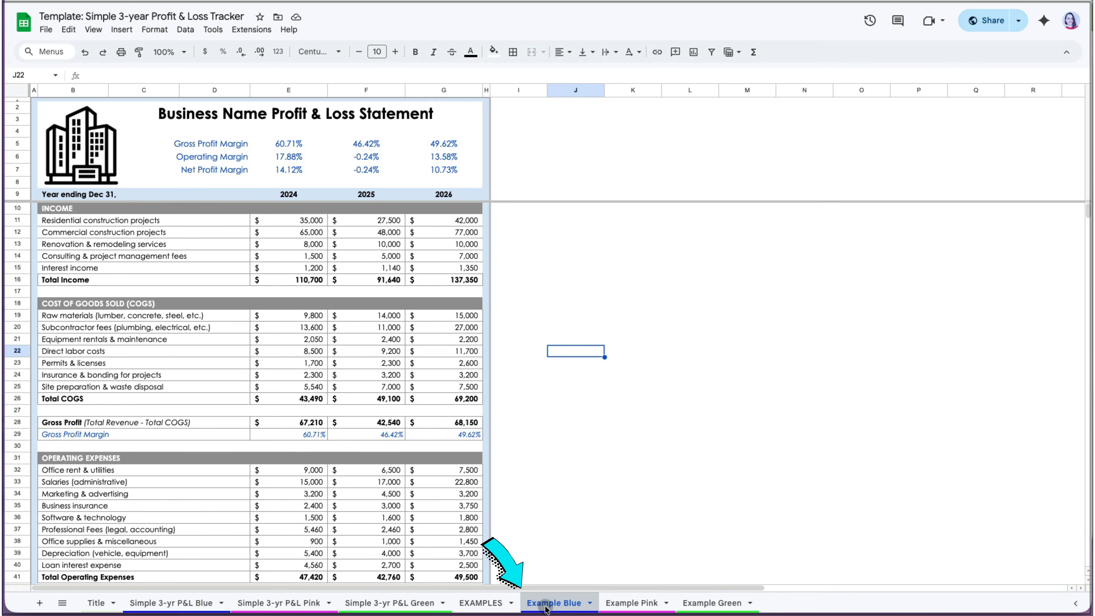
click(633, 604)
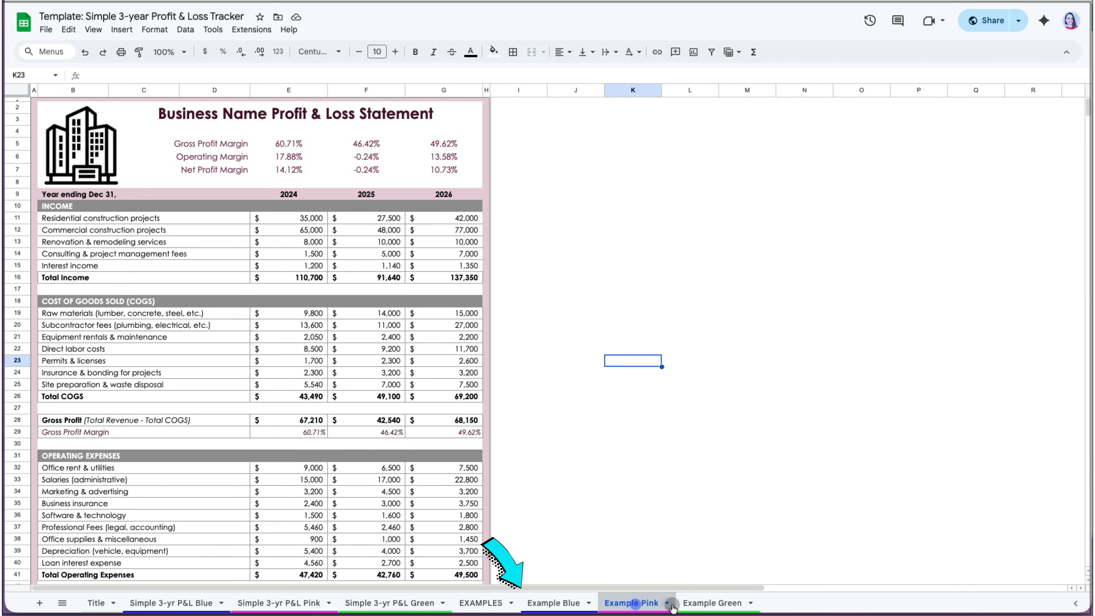
click(691, 604)
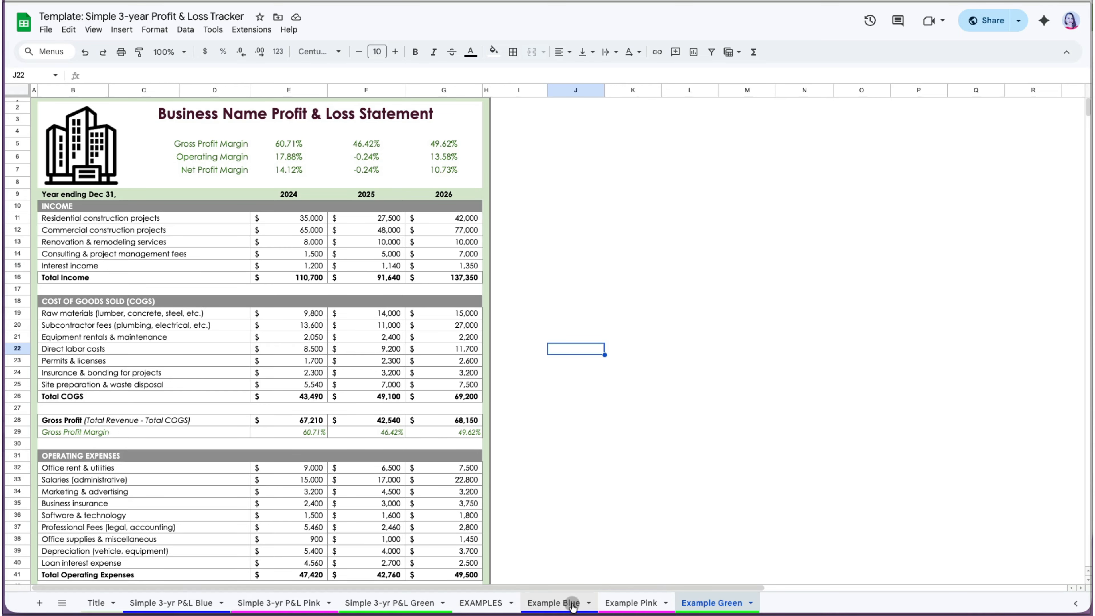
Copy the 2026 column G into column H.
right_click(464, 91)
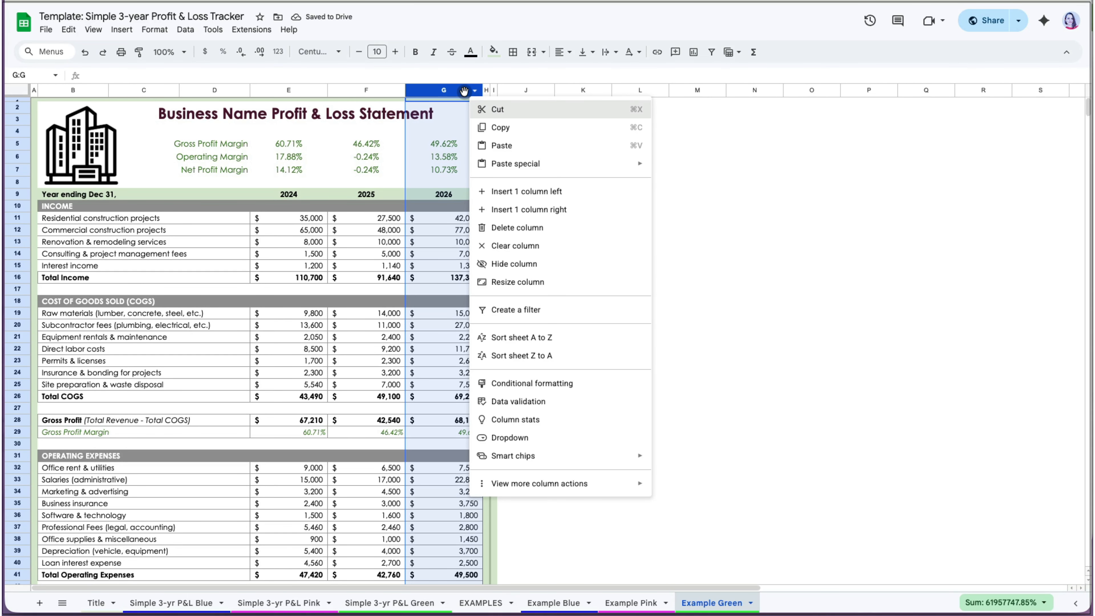
key(super+c)
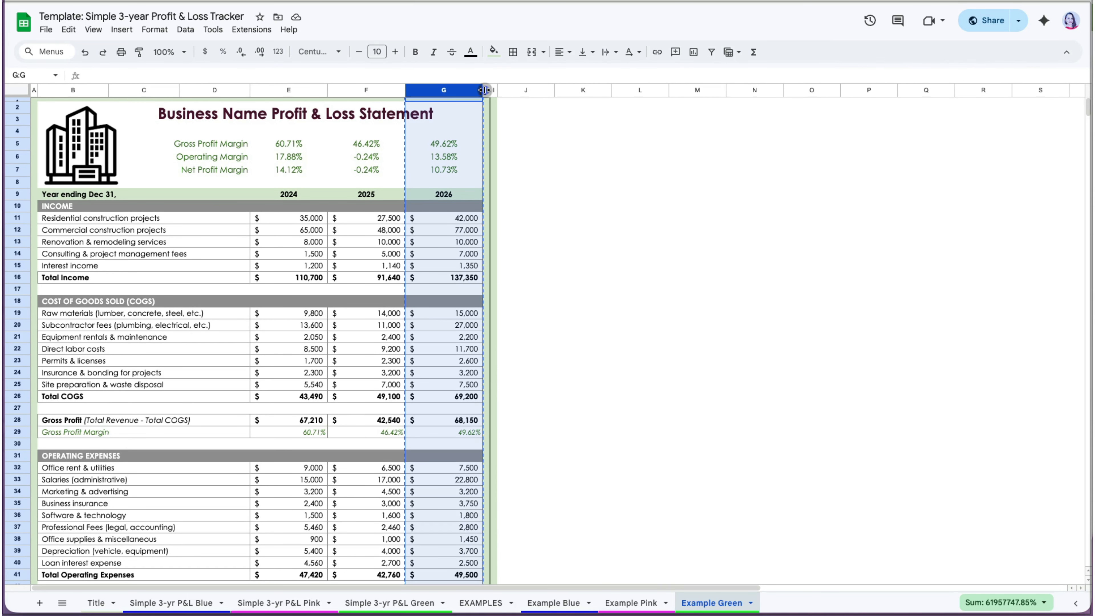
click(487, 90)
key(super+v)
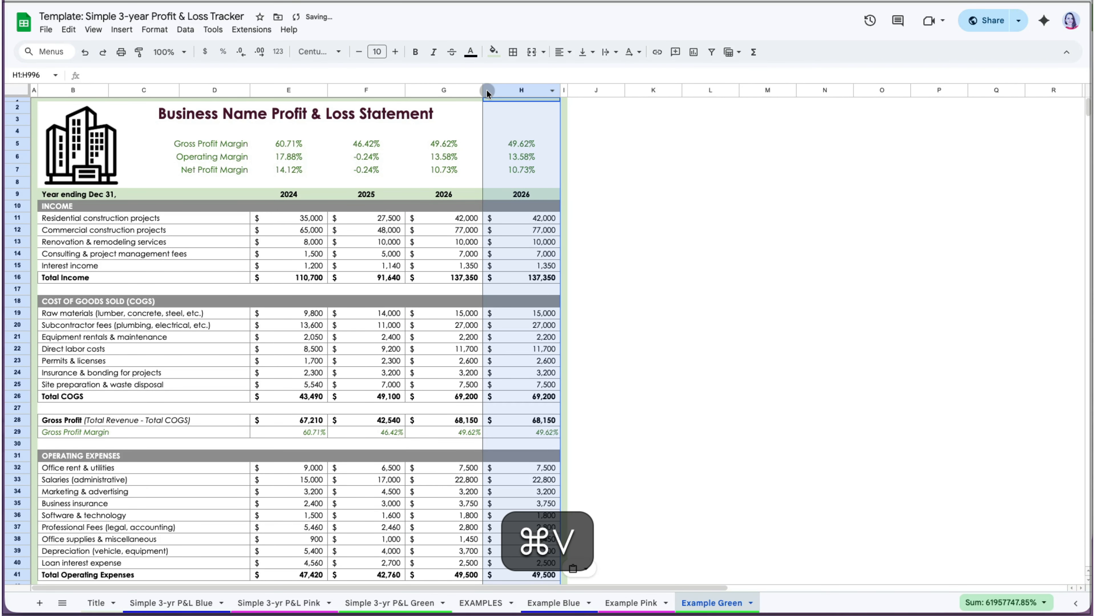
click(654, 173)
Relabel the new column's year heading in H9 as 2027.
click(536, 194)
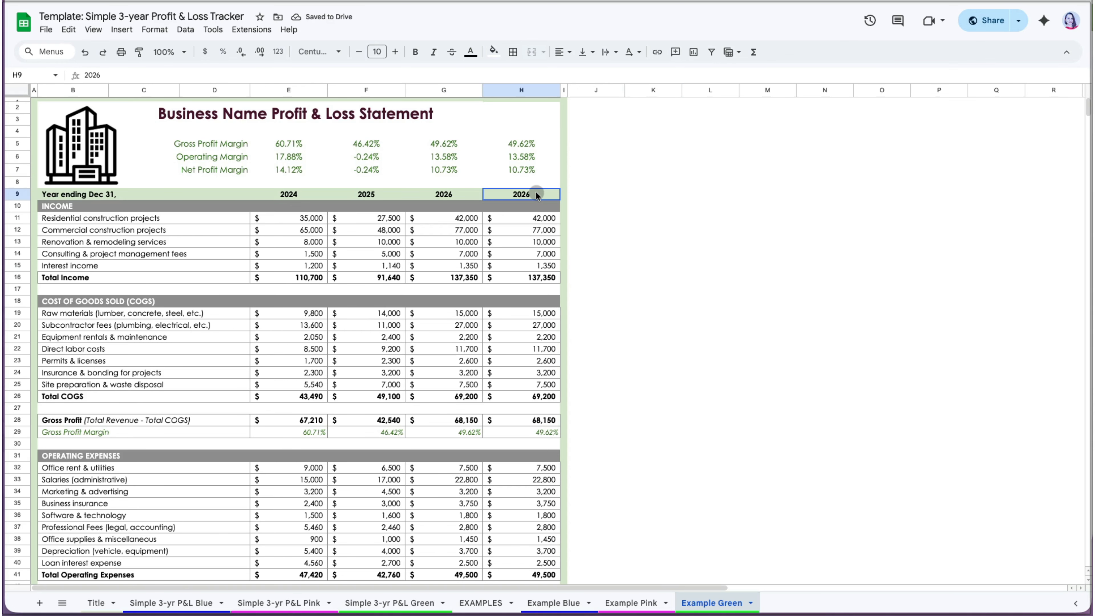
text(2027)
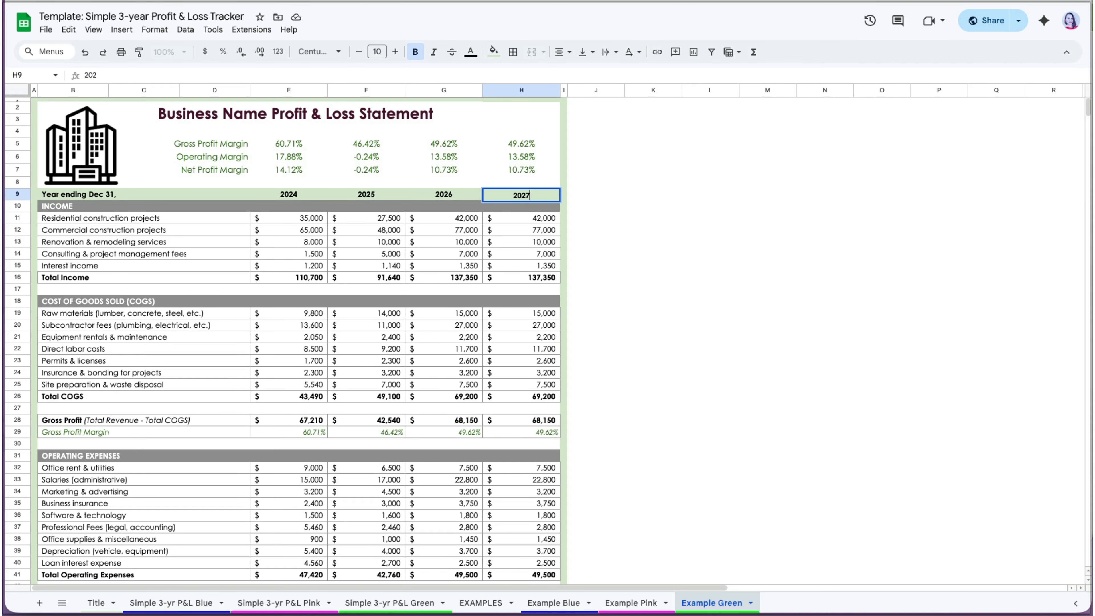
key(Return)
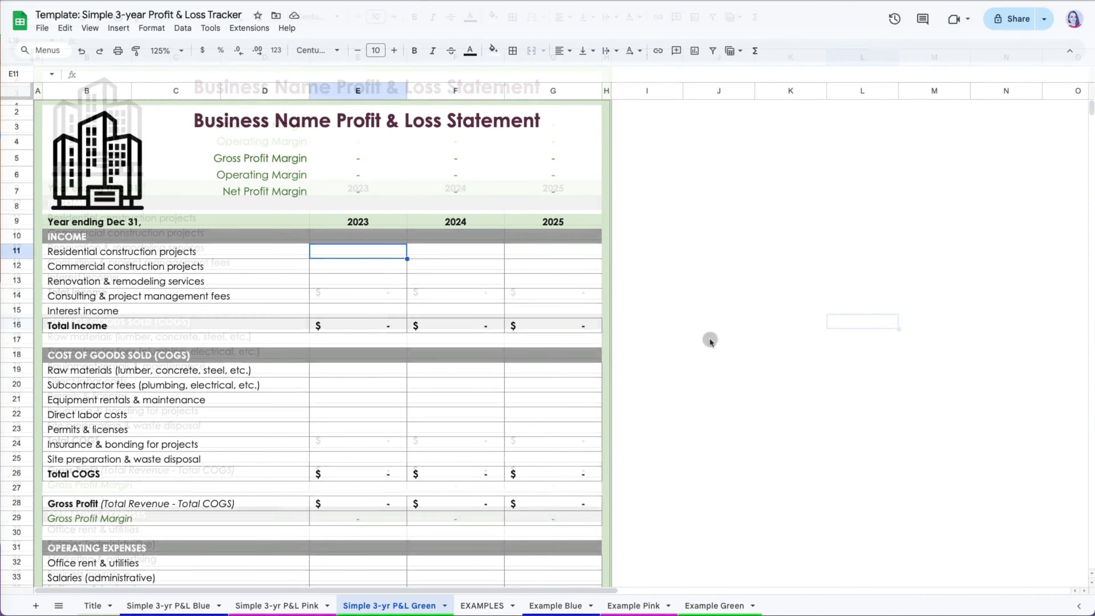
Enter 2023 income of 35,000, 65,000, 8,000, 1,500 and 1,200 in E11:E15.
text(35,0)
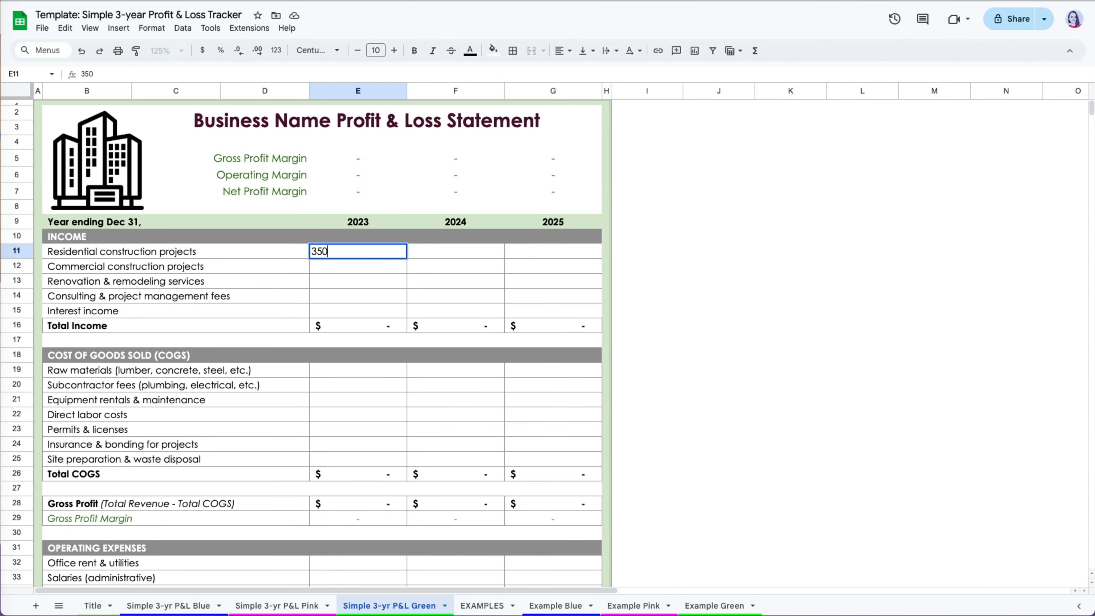
text(00)
key(Return)
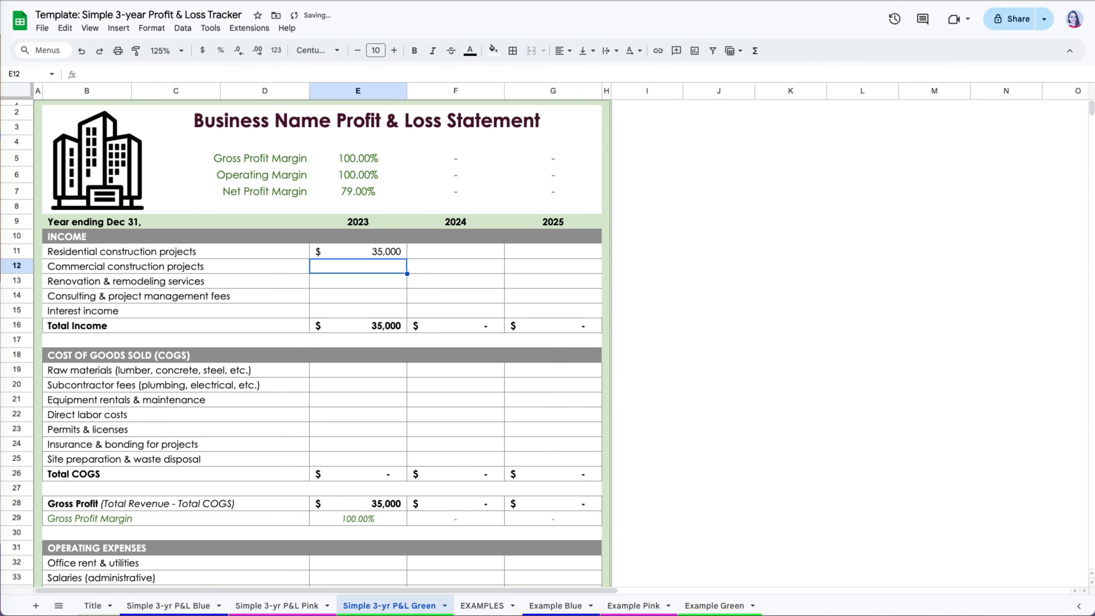
text(65000)
key(Return)
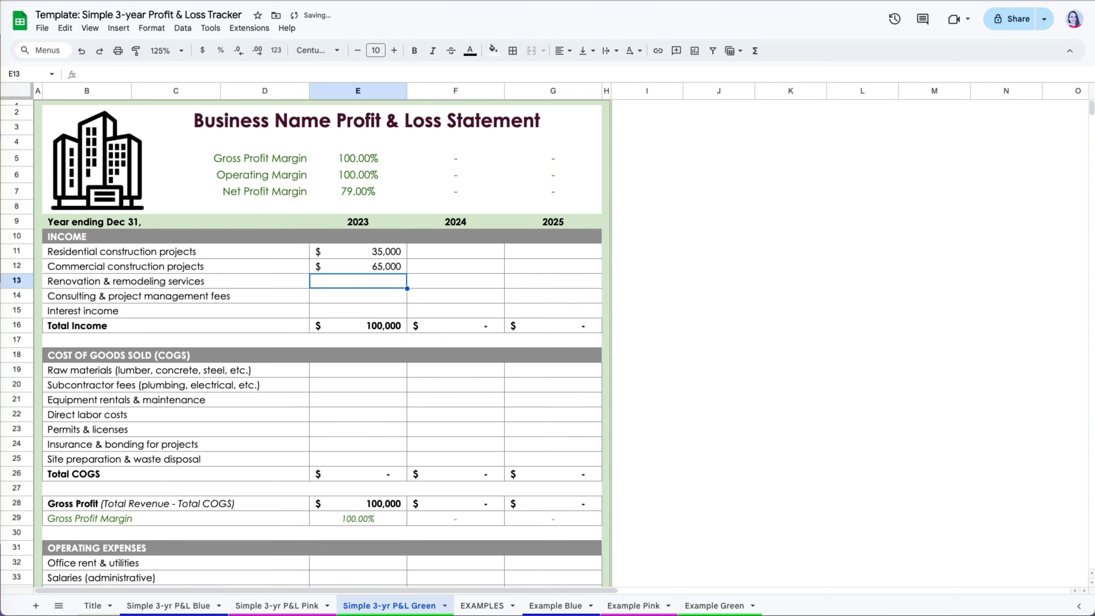
text(8000)
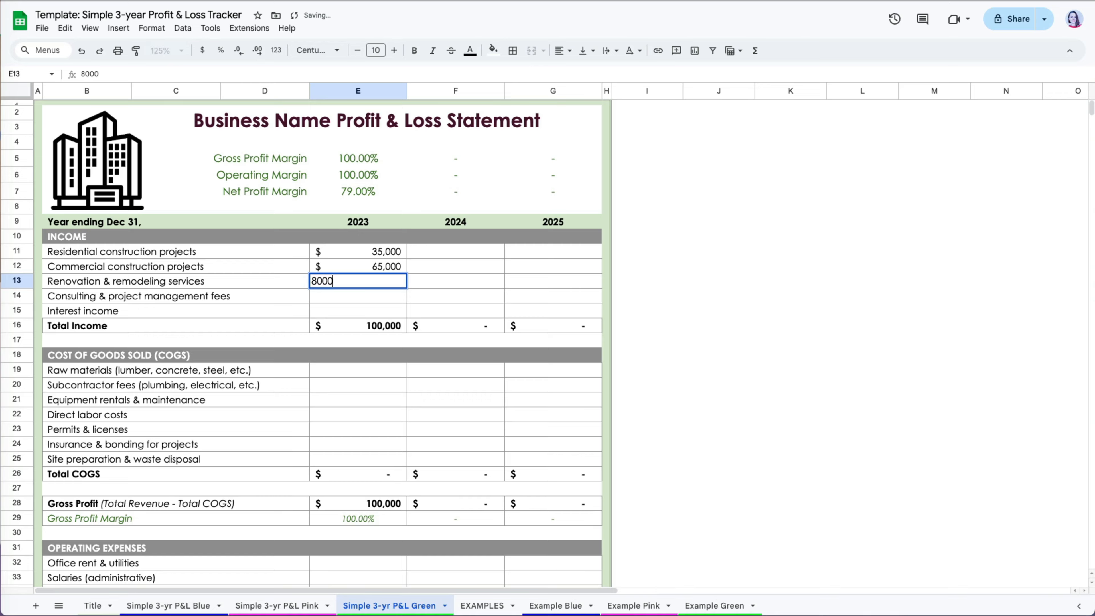
key(Return)
text(1,500)
key(Return)
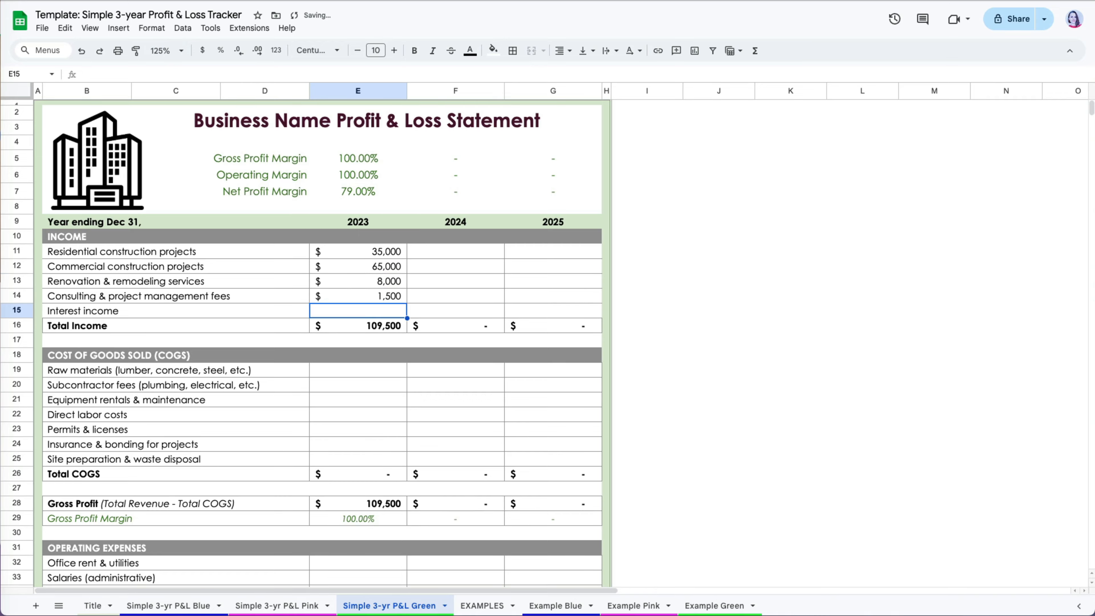
text(1,20)
text(0)
key(Return)
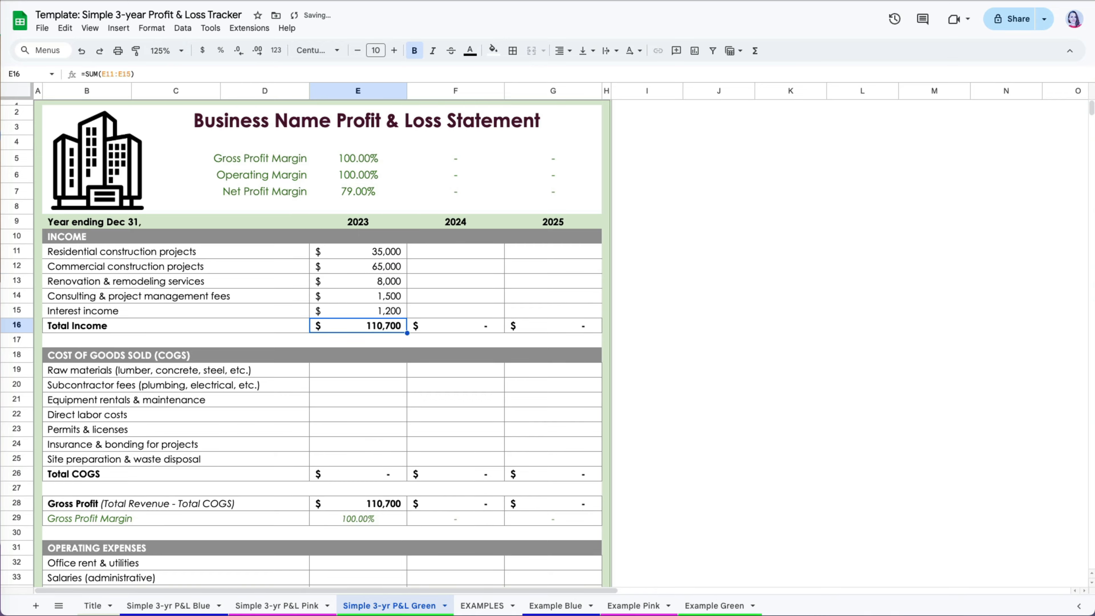
click(395, 373)
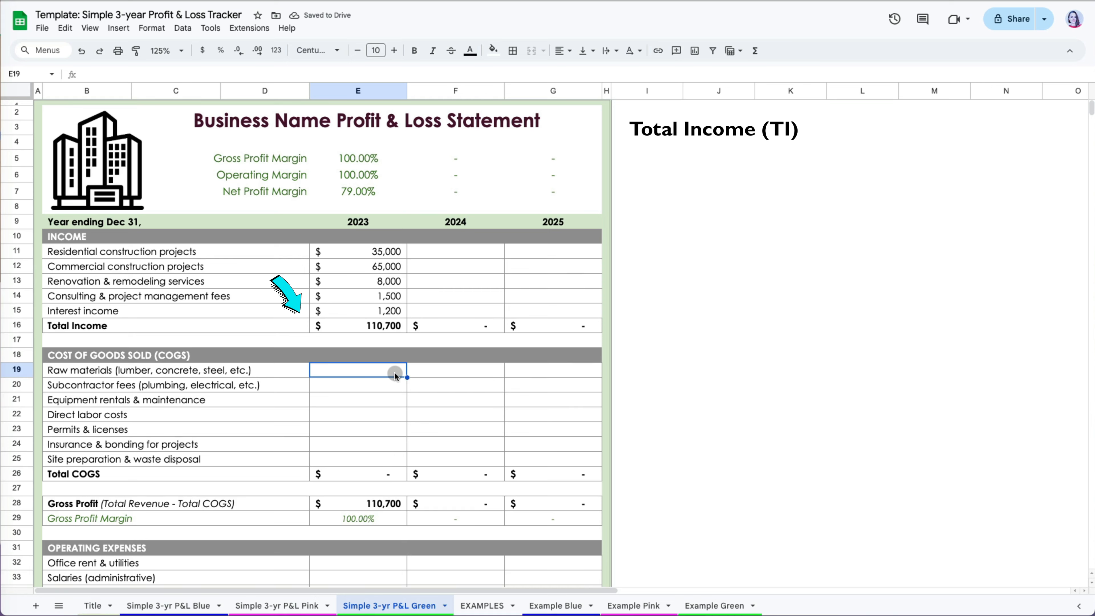
Enter 2023 raw materials 9,800, subcontractor fees 13,600 and equipment rentals 2,050.
text(9)
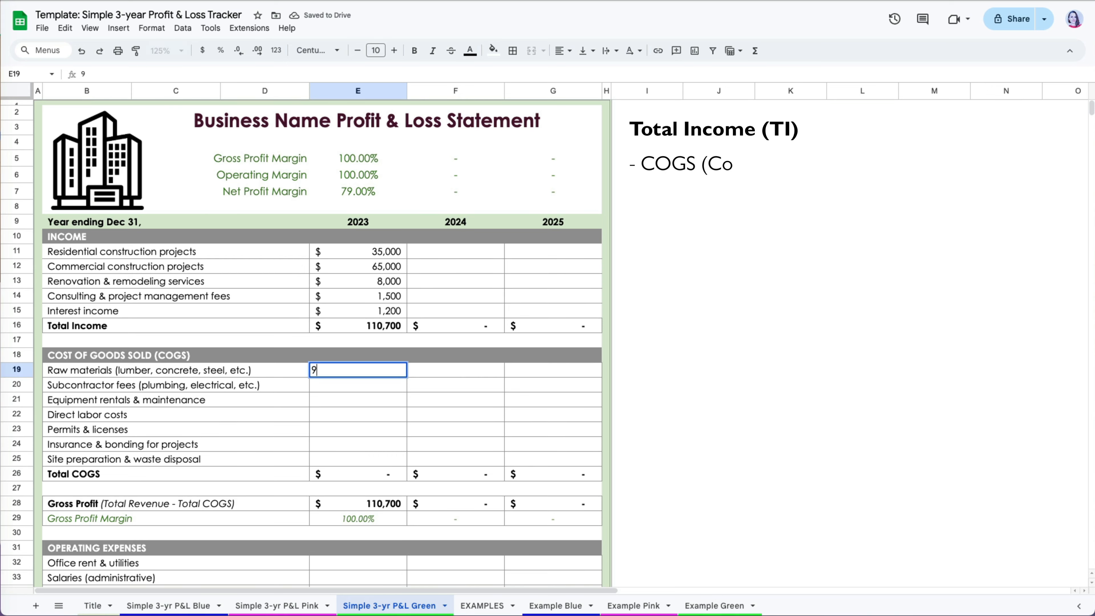
text(,800)
key(Return)
text(13600)
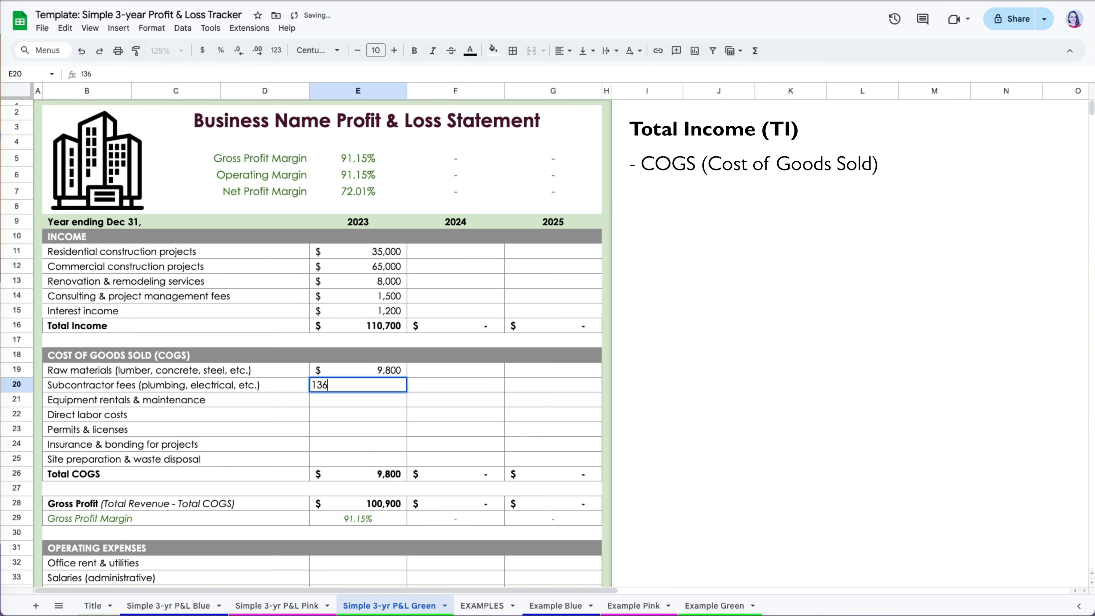
key(Return)
text(2050)
key(Return)
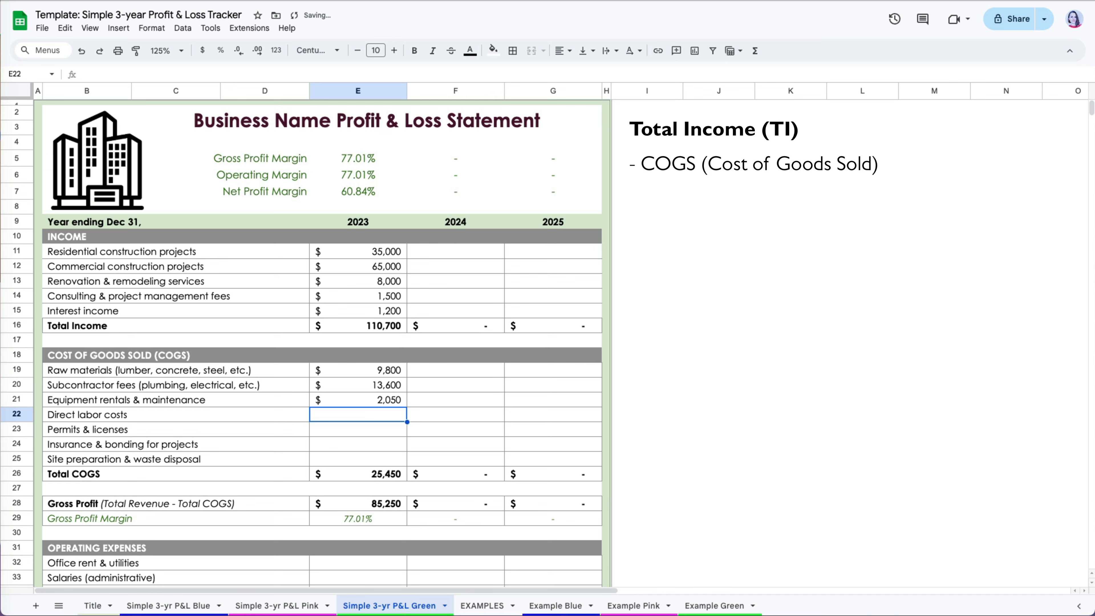
Enter 2023 direct labor 8,500, permits 1,700, insurance 2,300 and site preparation 5,540.
text(8,500)
key(Return)
text(1700)
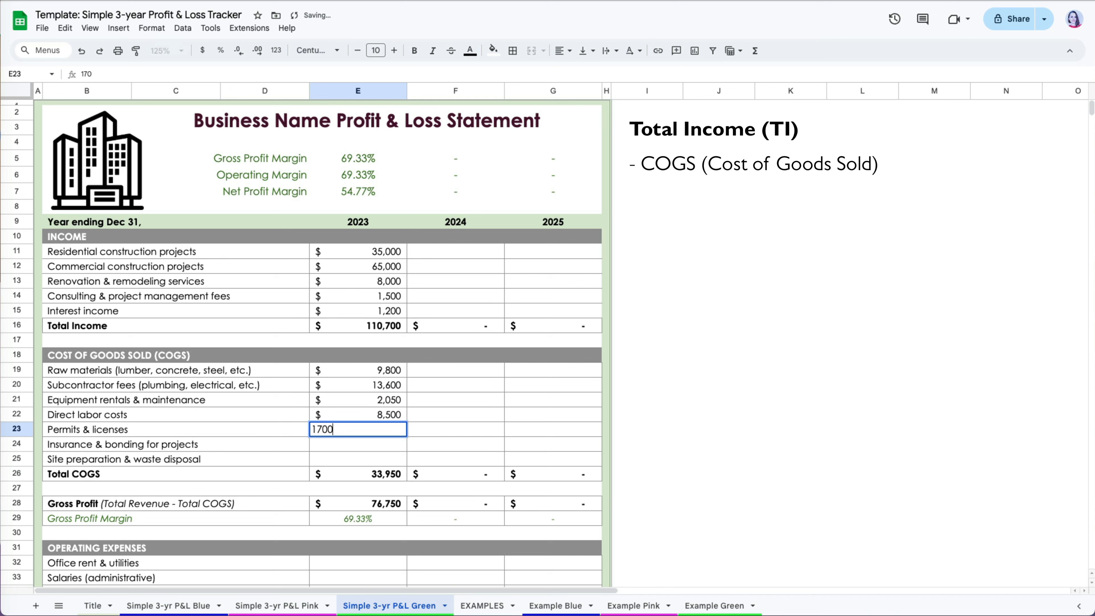
key(Return)
text(2300)
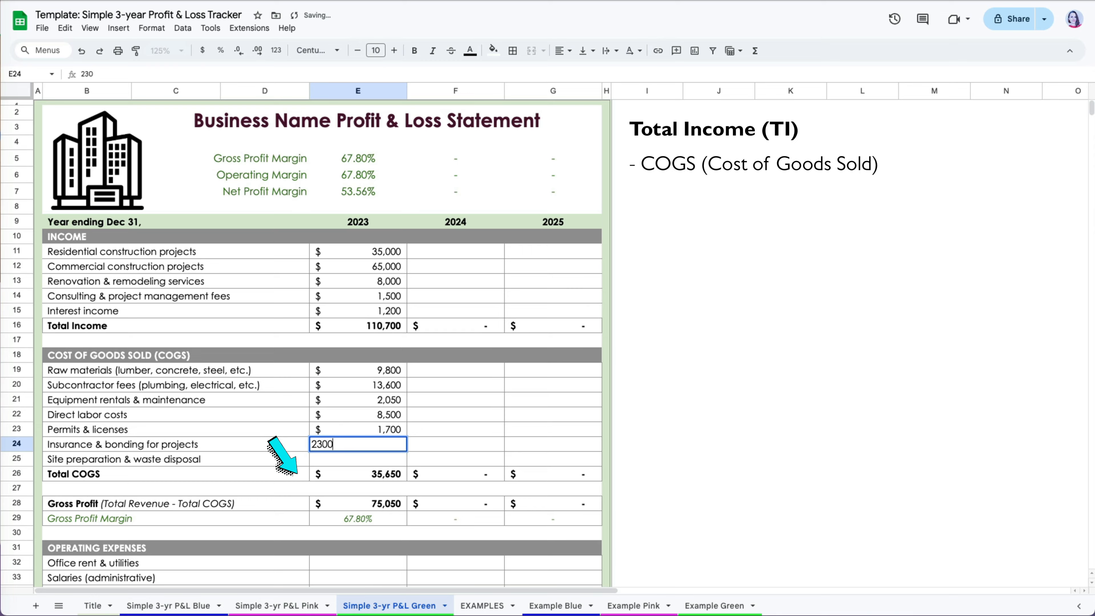
key(Return)
text(5540)
key(Return)
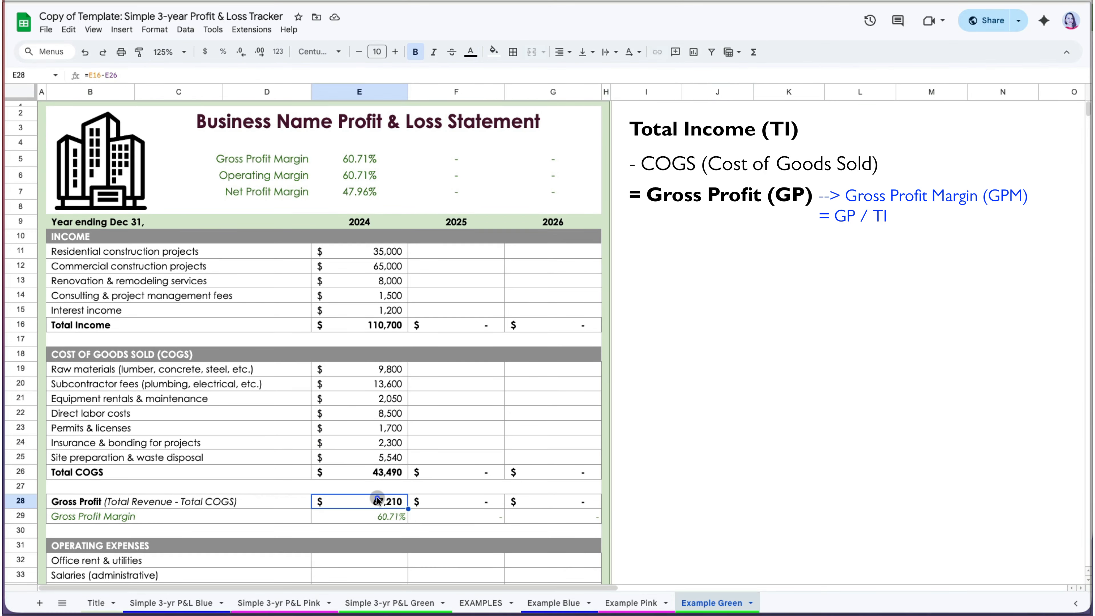
double_click(379, 502)
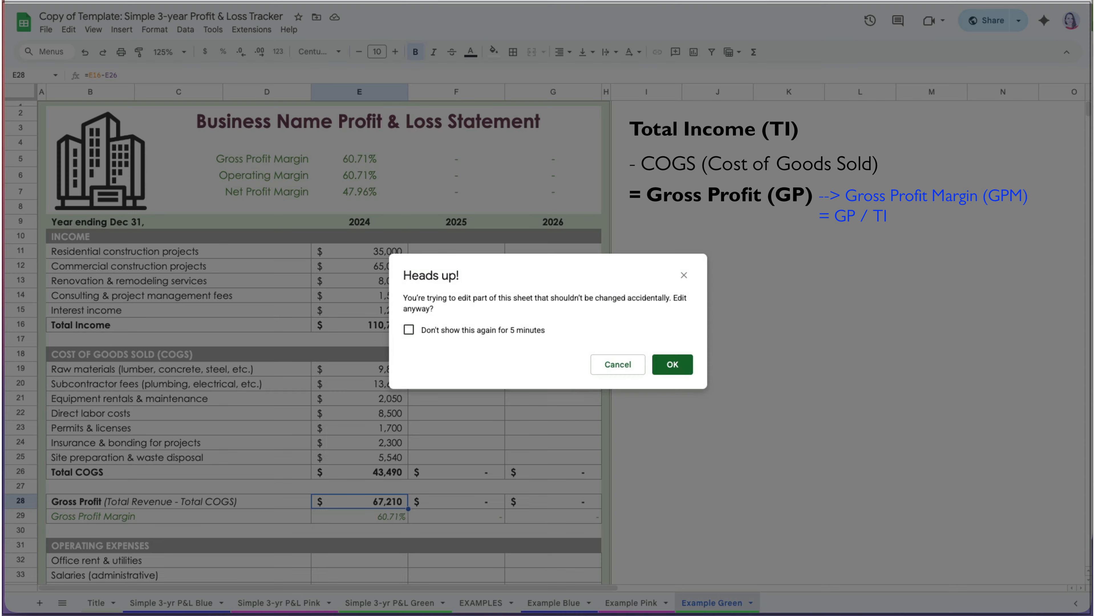
click(630, 366)
double_click(386, 516)
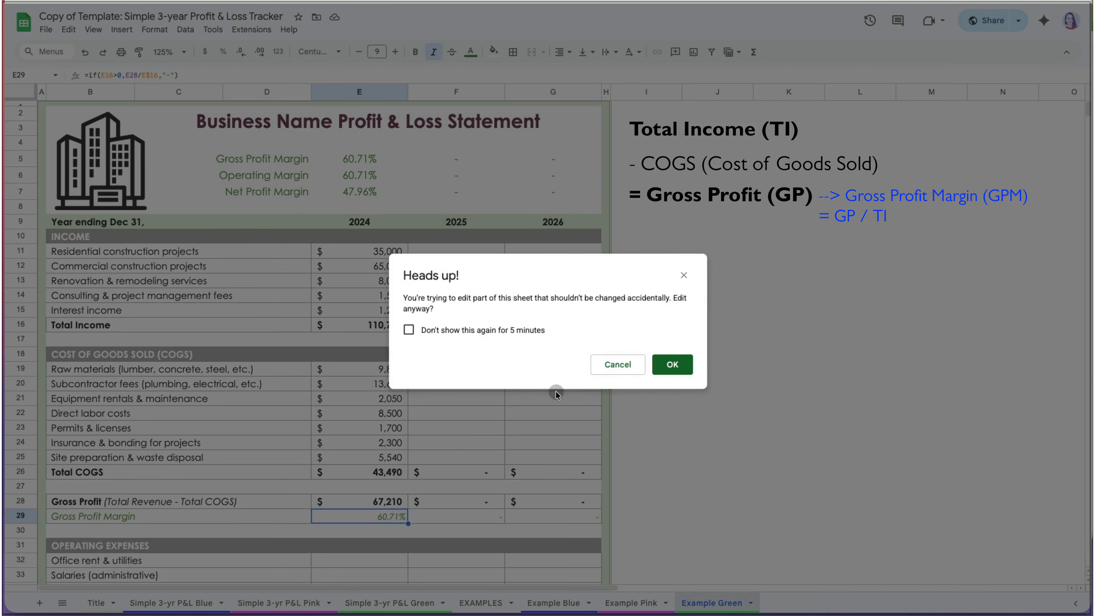
click(626, 366)
scroll(388, 432, down, 1)
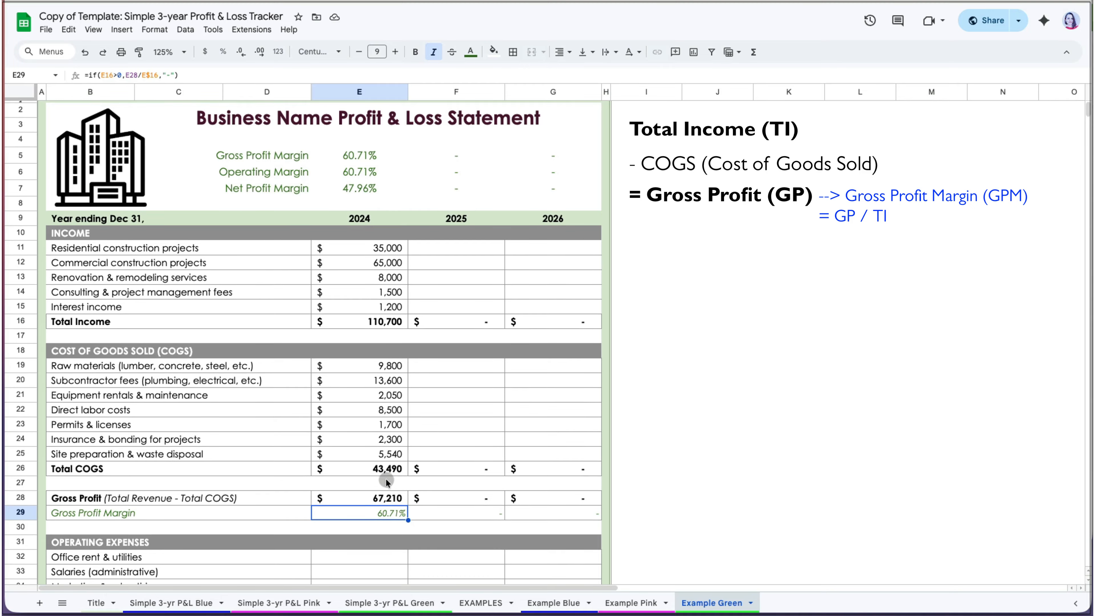
double_click(386, 321)
click(542, 329)
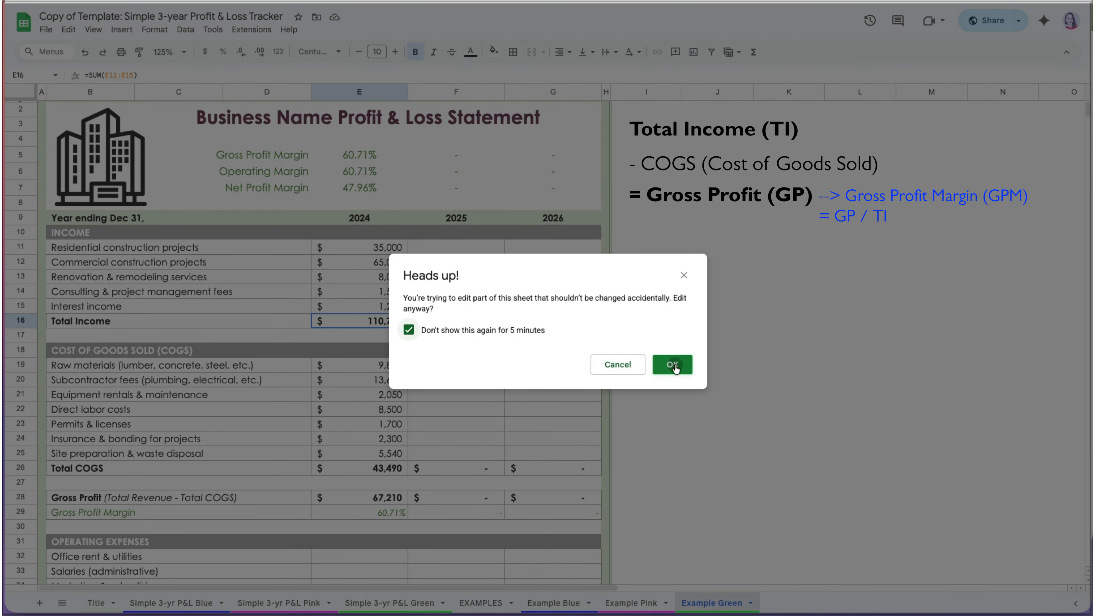
click(674, 368)
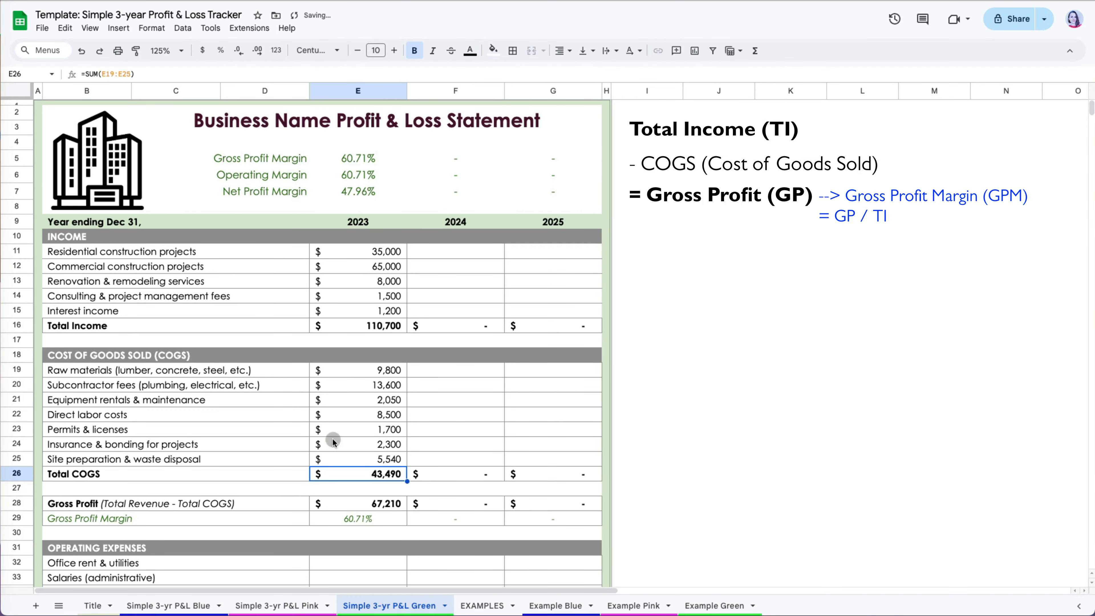
scroll(367, 477, down, 6)
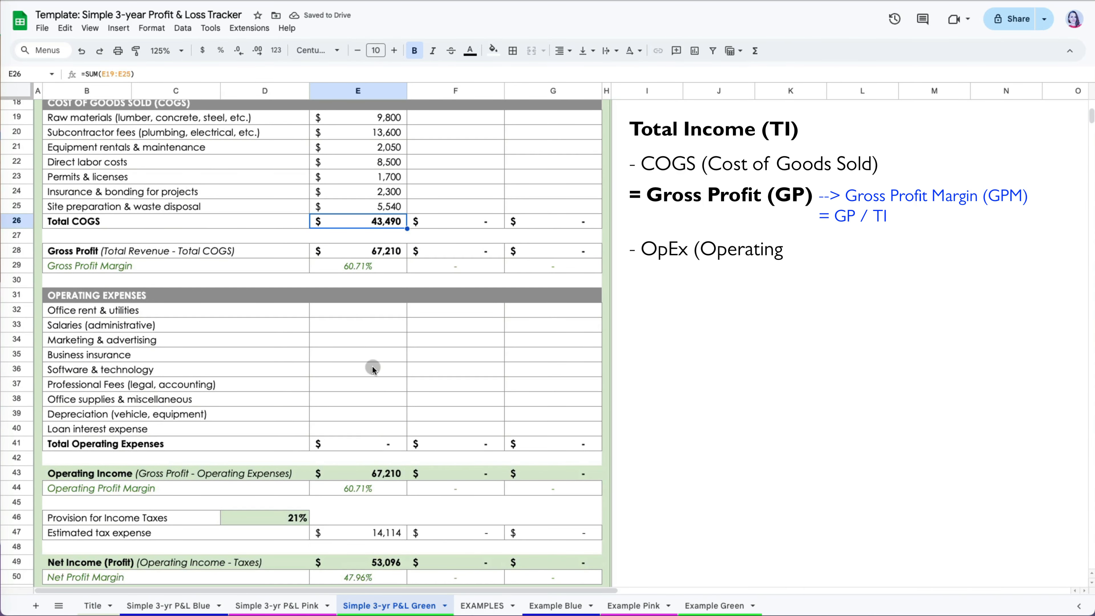
Enter 2023 rent 9,000, salaries 15,000, marketing 3,200, insurance 2,400 and software 1,500.
click(379, 314)
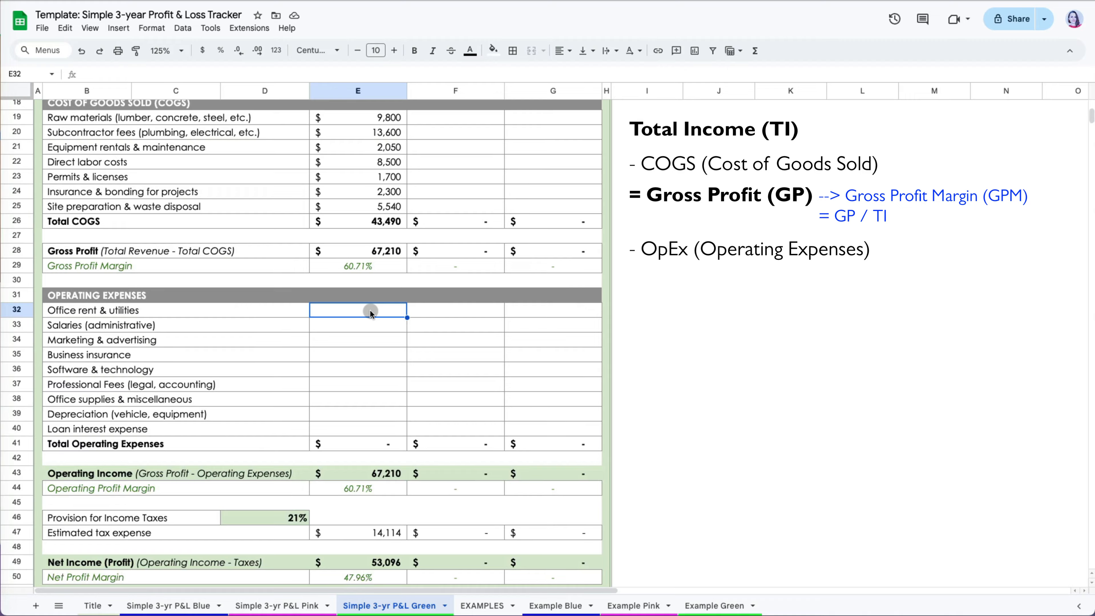
text(9000)
key(Return)
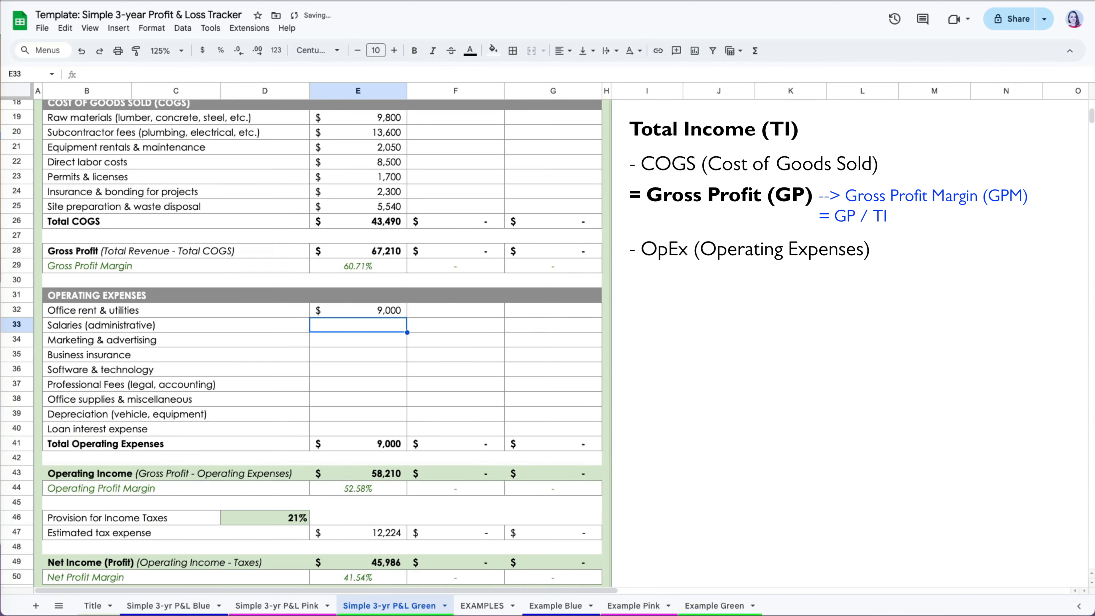
text(15000)
key(Return)
text(3,2)
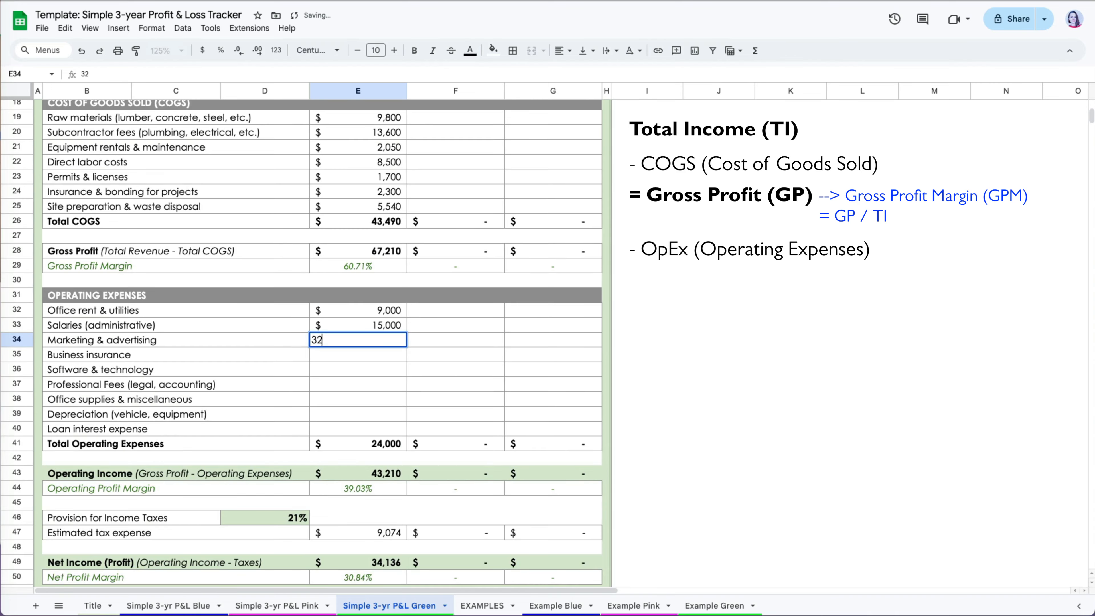
text(00)
key(Return)
text(2400)
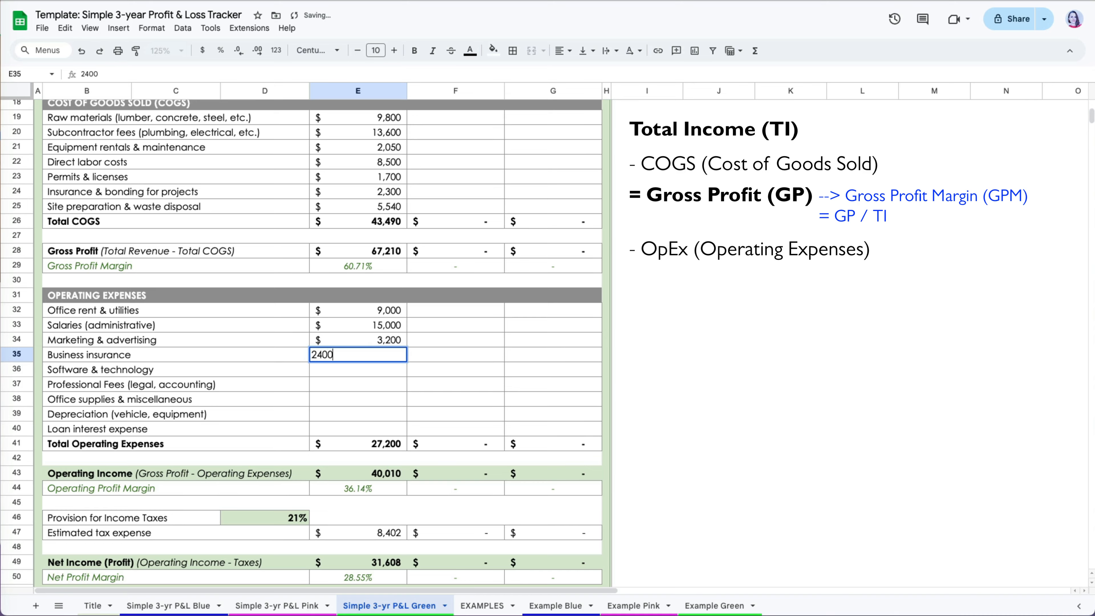
key(Return)
text(1500)
key(Return)
Enter 2023 professional fees 5,460, supplies 900, depreciation 5,400 and loan interest 4,560.
text(5)
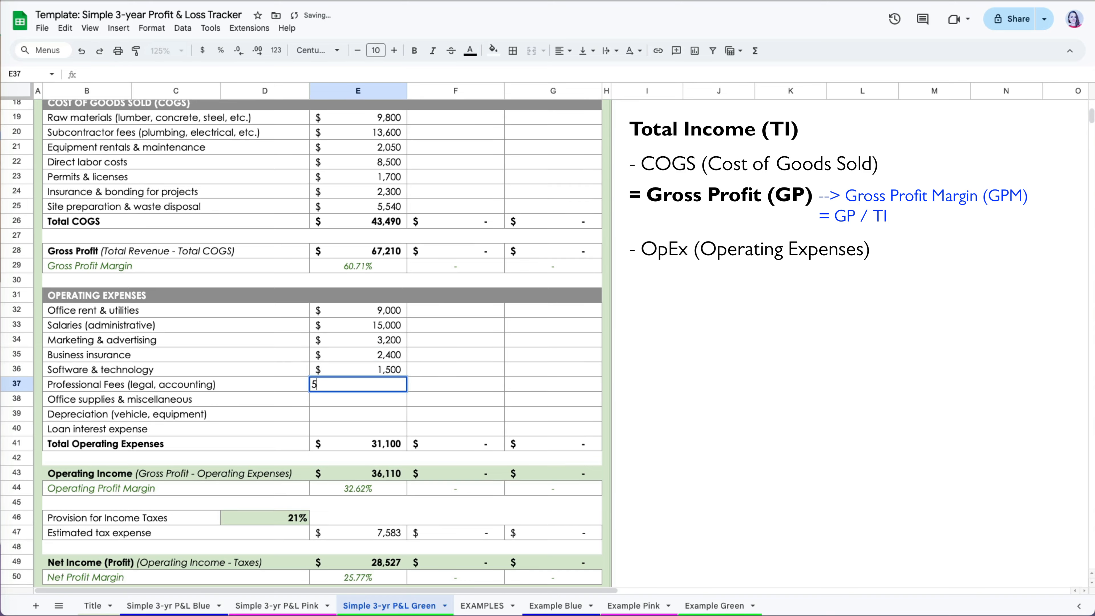
text(,460)
key(Return)
text(900)
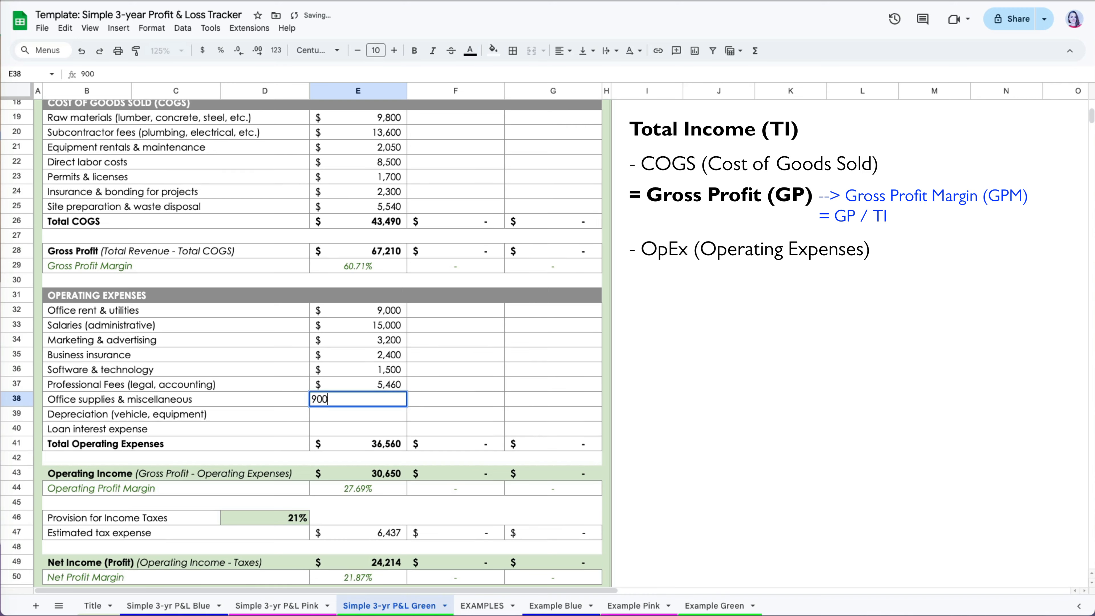
key(Return)
text(5400)
key(Return)
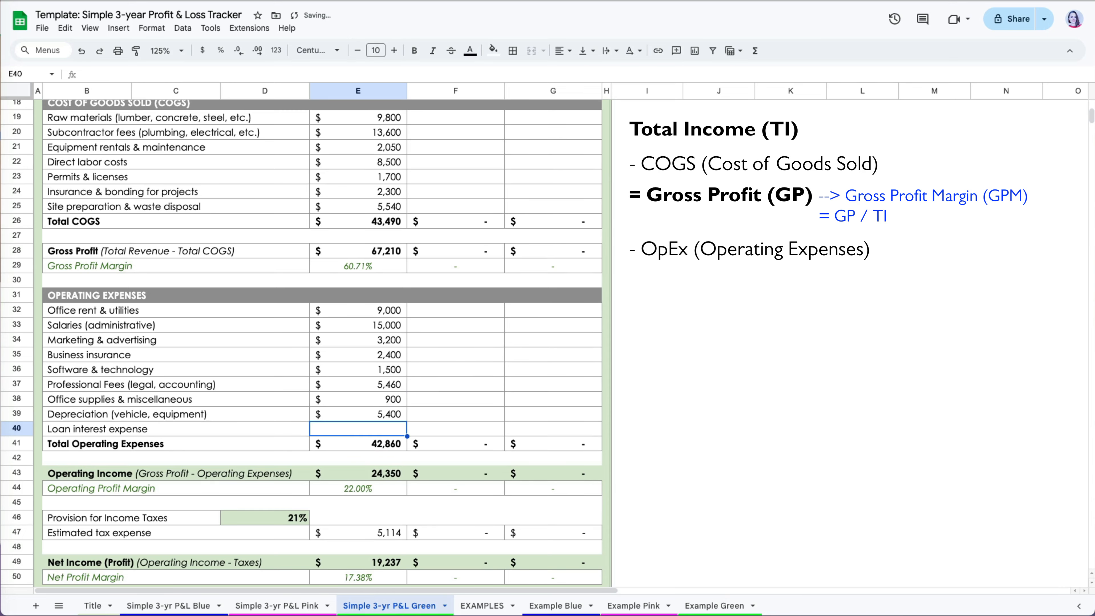
click(377, 430)
text(4560)
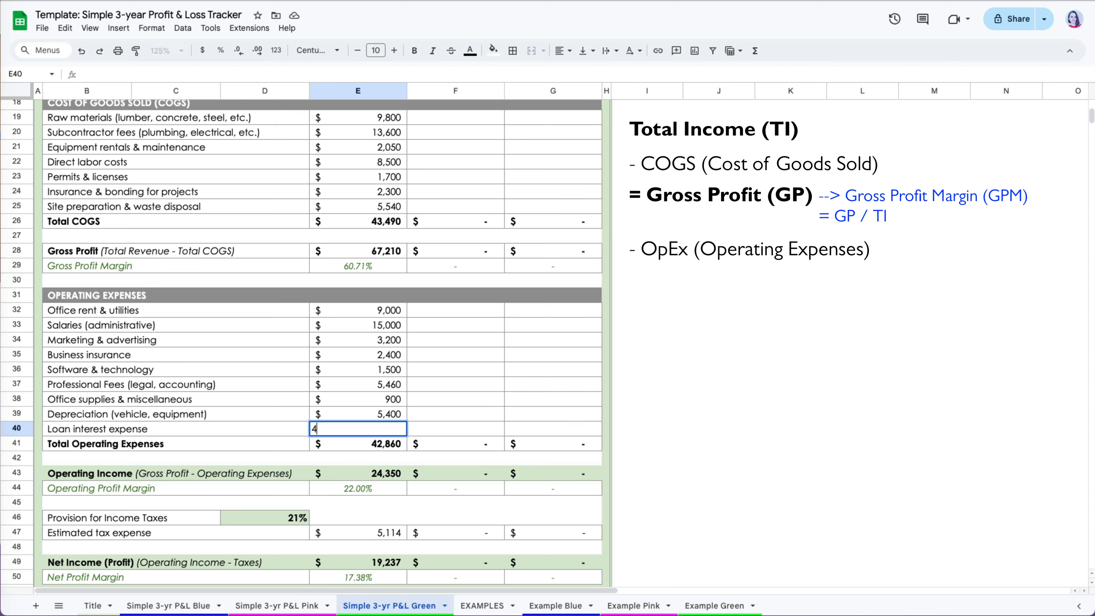
key(Return)
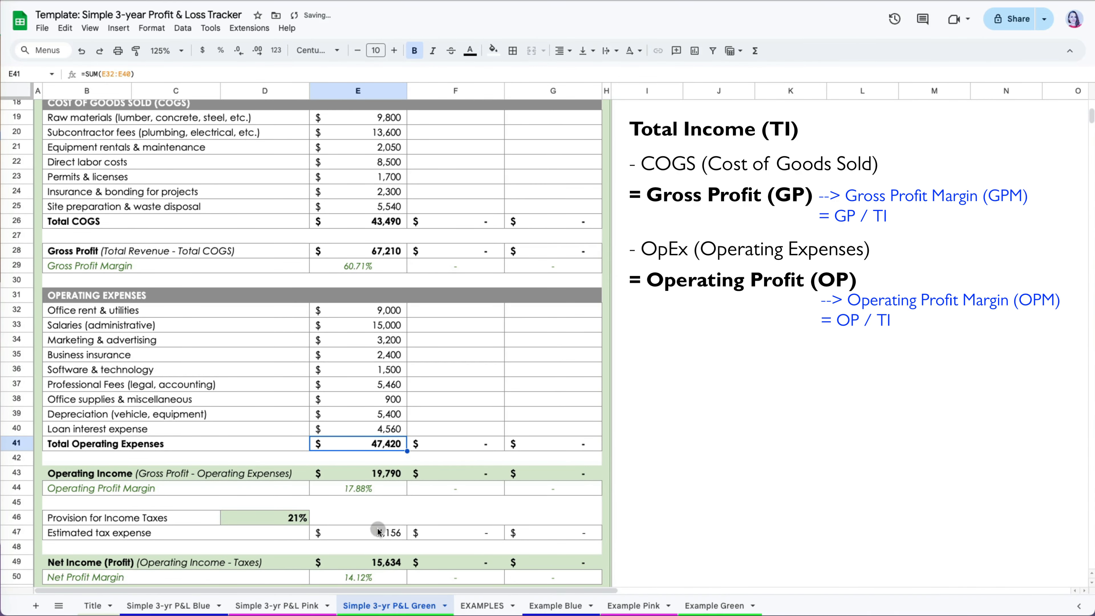
scroll(377, 530, down, 2)
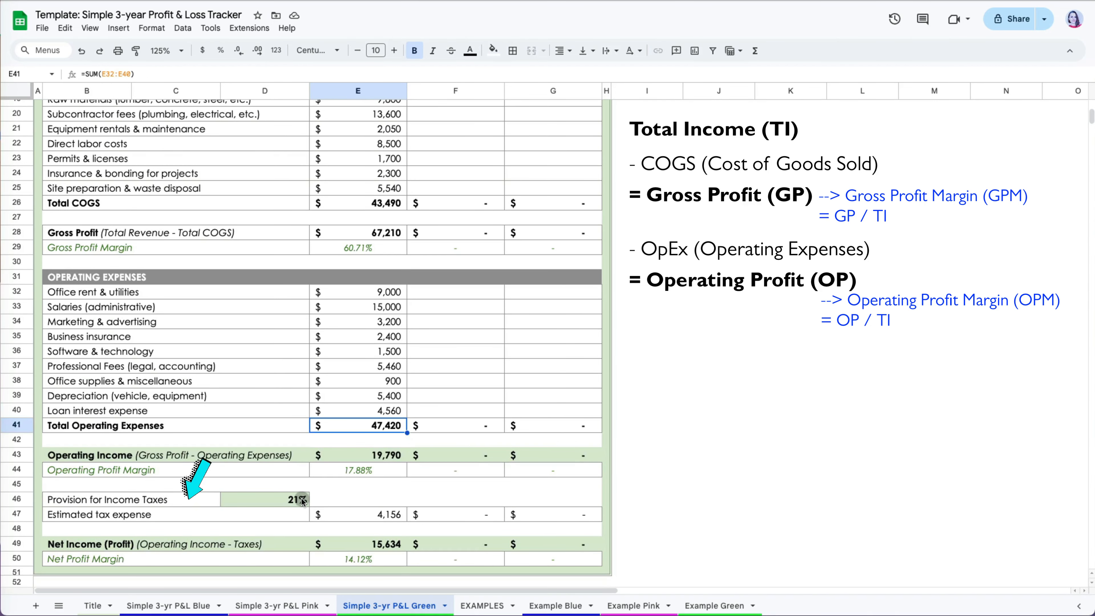
click(302, 499)
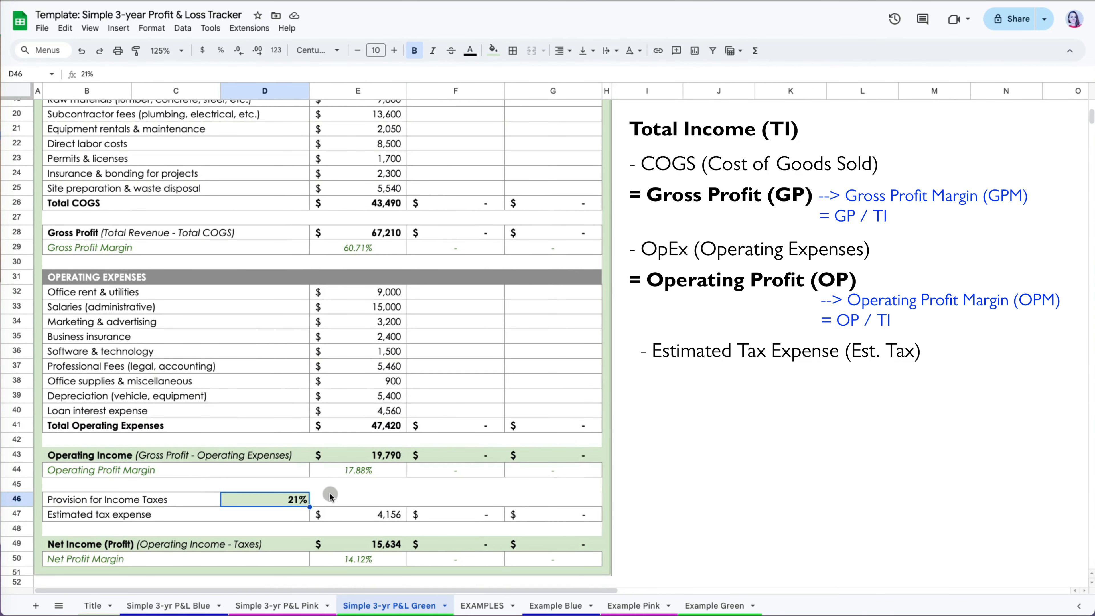
text(15)
key(Return)
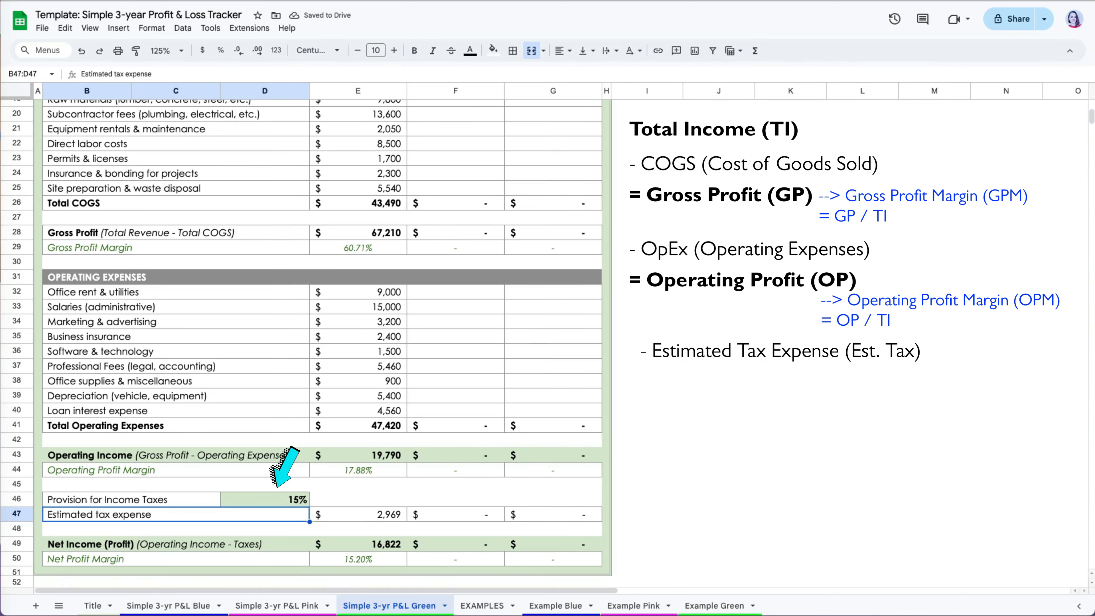
key(ctrl+z)
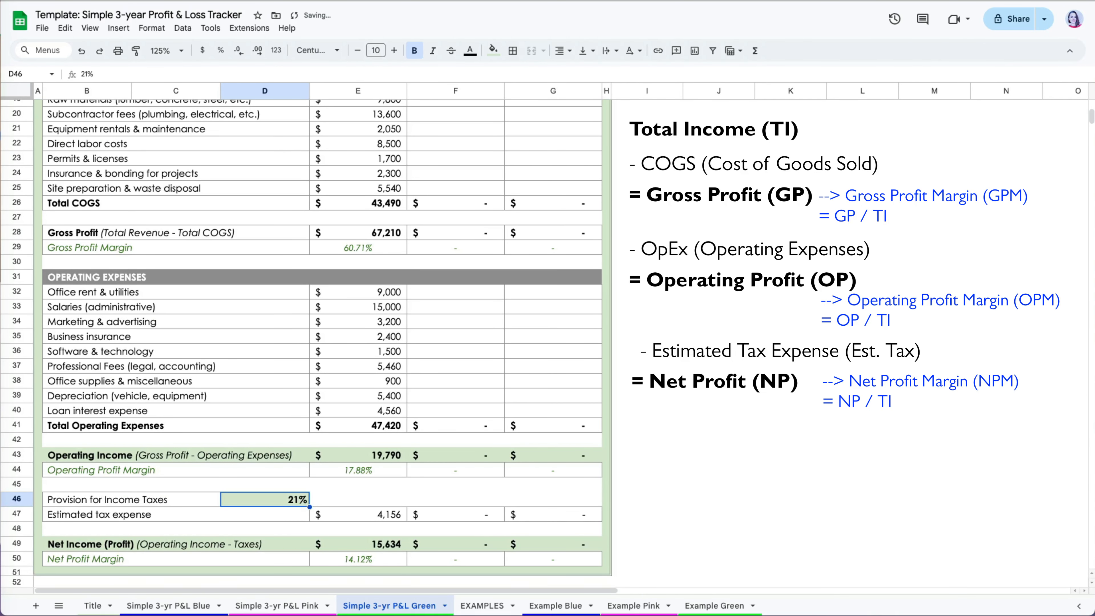
scroll(476, 253, up, 6)
click(476, 253)
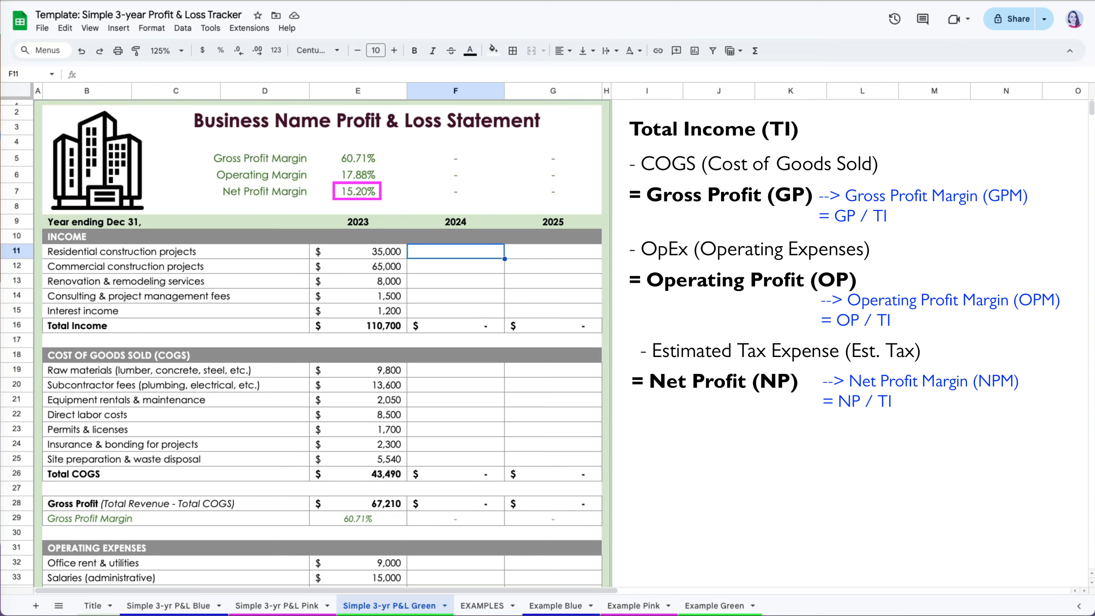
Enter 2024 income of 27,500, 48,000, 10,000, 5,000 and 1,140.
text(27500)
key(Return)
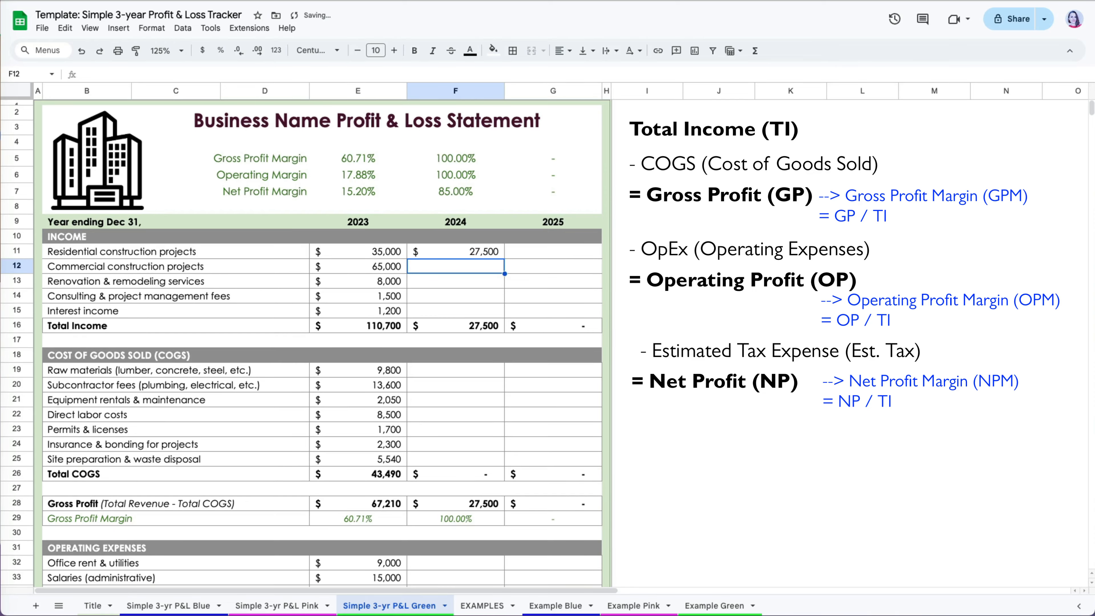
text(48000)
key(Return)
text(10,000)
key(Return)
text(5000)
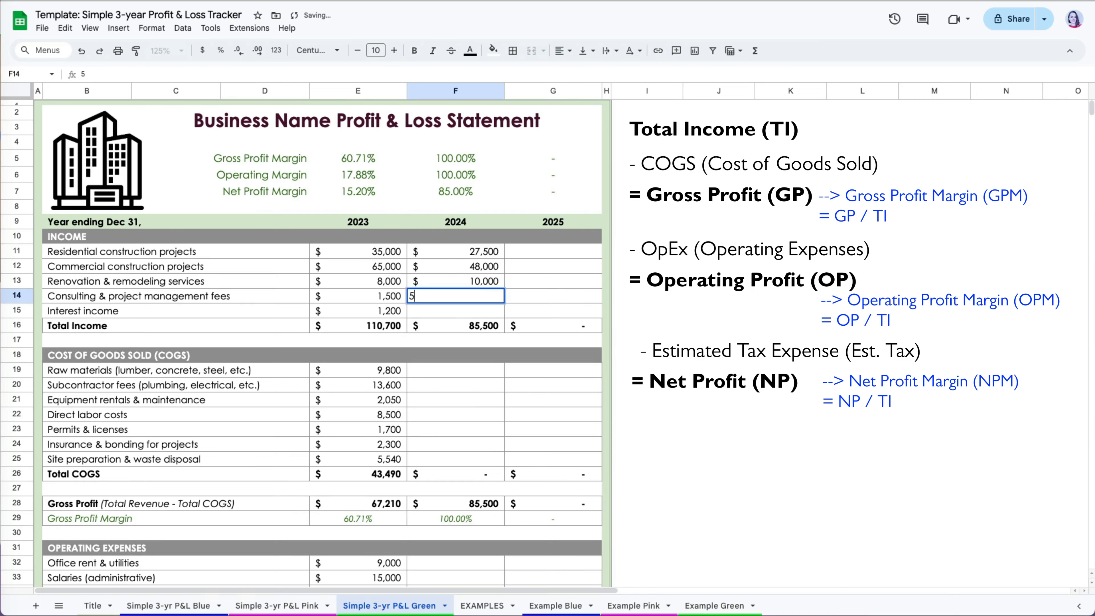
key(Return)
text(1140)
key(Return)
Enter 2024 COGS of 14,000, 11,000, 2,400, 9,200, 2,300, 3,200 and 7,000.
key(Down)
key(Down)
key(Down)
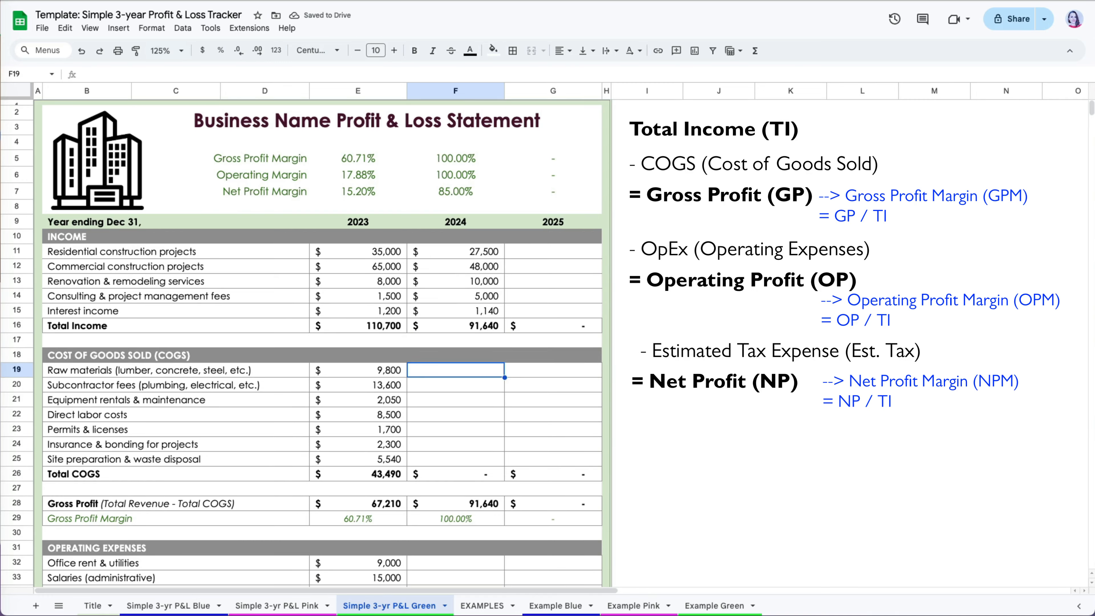
text(14000)
key(Return)
text(11,000)
key(Return)
text(2400)
key(Return)
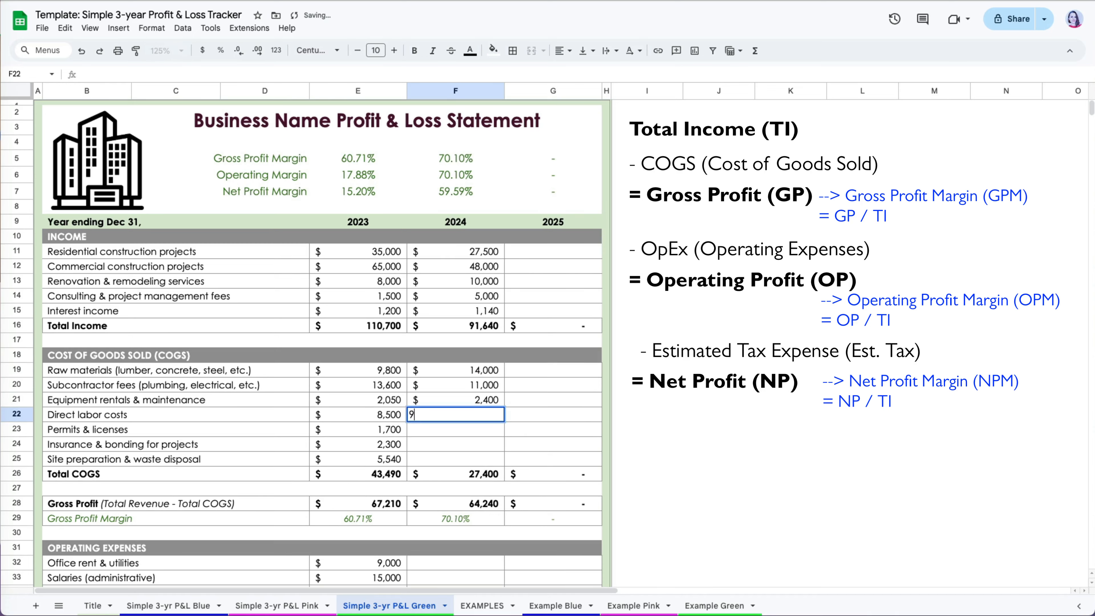
text(9200)
key(Return)
text(2300)
key(Return)
text(3200)
key(Return)
text(7000)
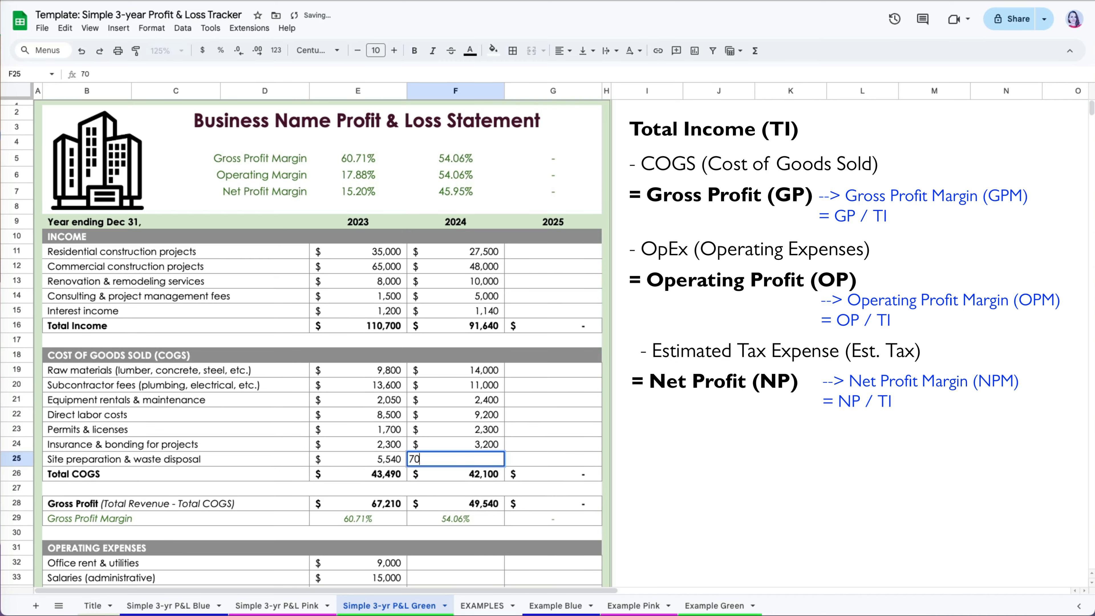
key(Return)
Enter 2025 income of 42,000, 77,000, 10,000, 7,000 and 1,350 in G11:G15.
click(547, 245)
text(42000)
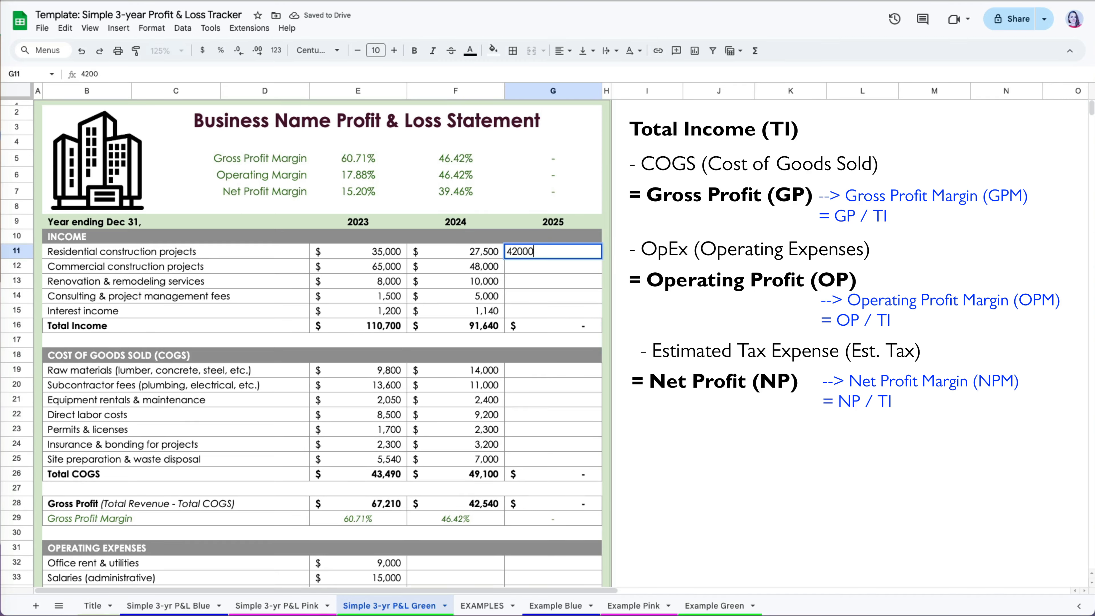
key(Return)
text(77000)
key(Return)
text(10,000)
key(Return)
text(7000)
key(Return)
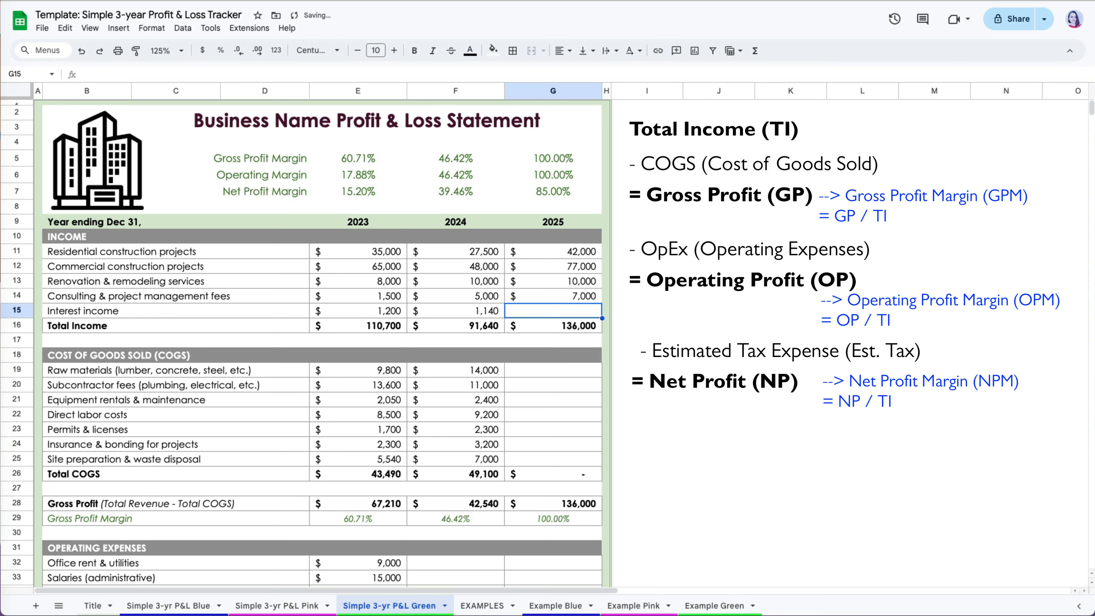
text(1350)
key(Return)
Enter 2025 COGS of 15,000, 27,000, 2,200, 11,700, 2,600, 3,200 and 7,500.
click(585, 374)
text(15000)
key(Return)
text(27000)
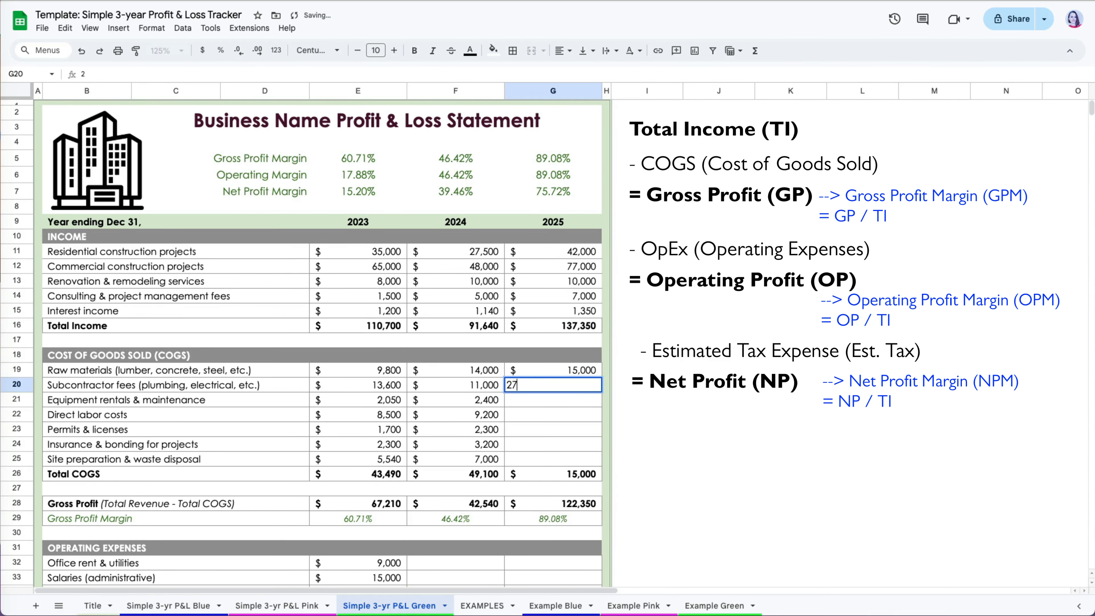
key(Return)
text(2200)
key(Return)
text(11700)
key(Return)
text(2600)
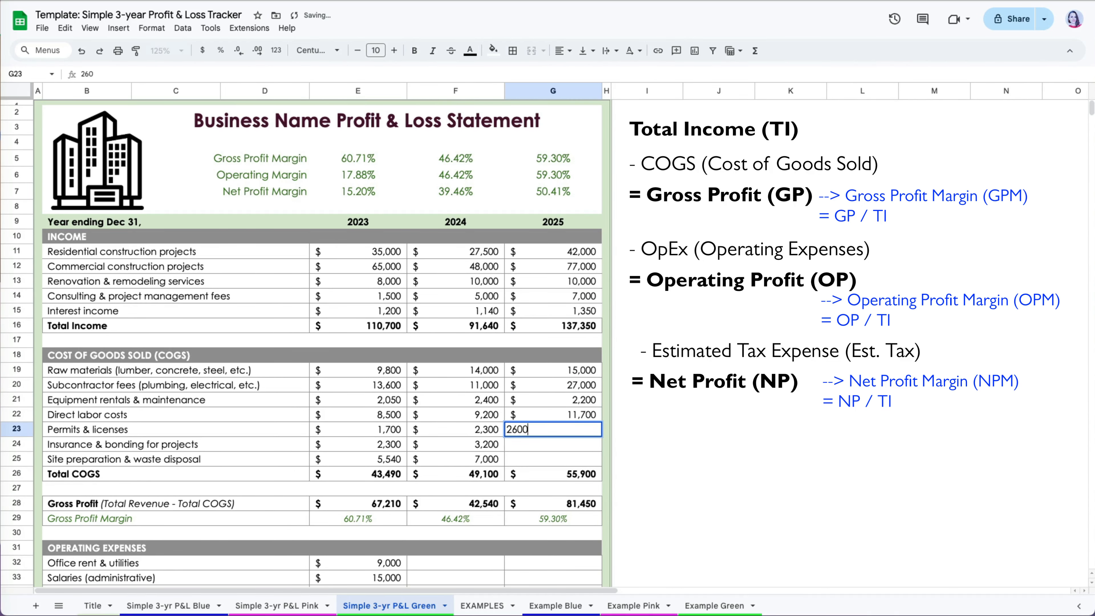
key(Return)
text(3200)
key(Return)
text(7,500)
key(Return)
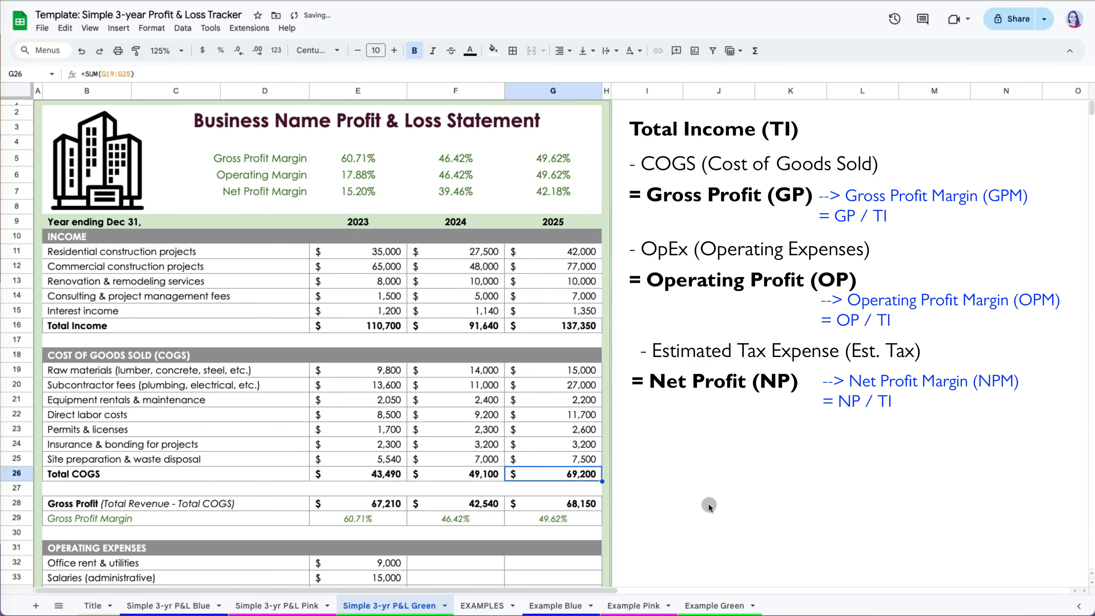
scroll(708, 503, down, 10)
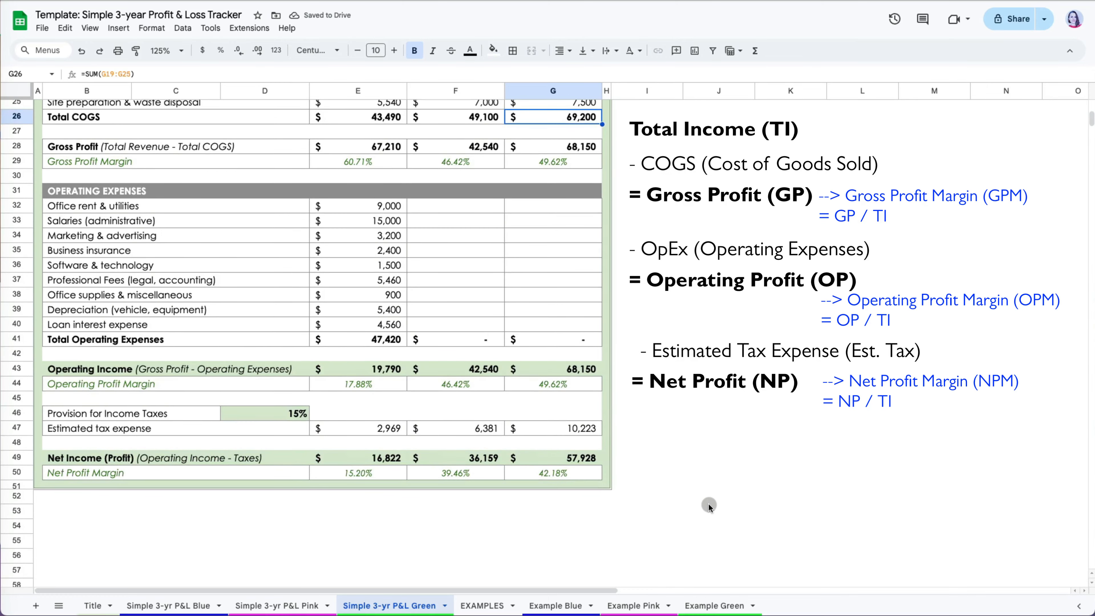
Enter the 2024 operating expenses in F32–F40: 6,500, 17,000, 4,500, 3,000, 1,600, 2,460, 1,000, 4,000, 2,700.
scroll(708, 504, up, 3)
click(456, 294)
text(6,50)
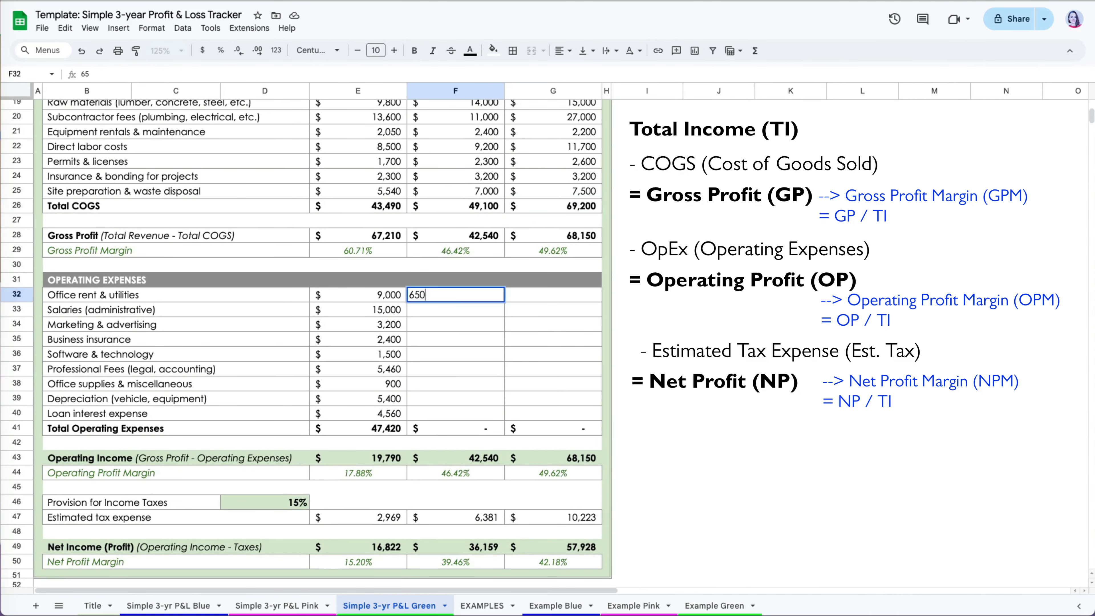
text(0)
key(Return)
text(17000)
key(Return)
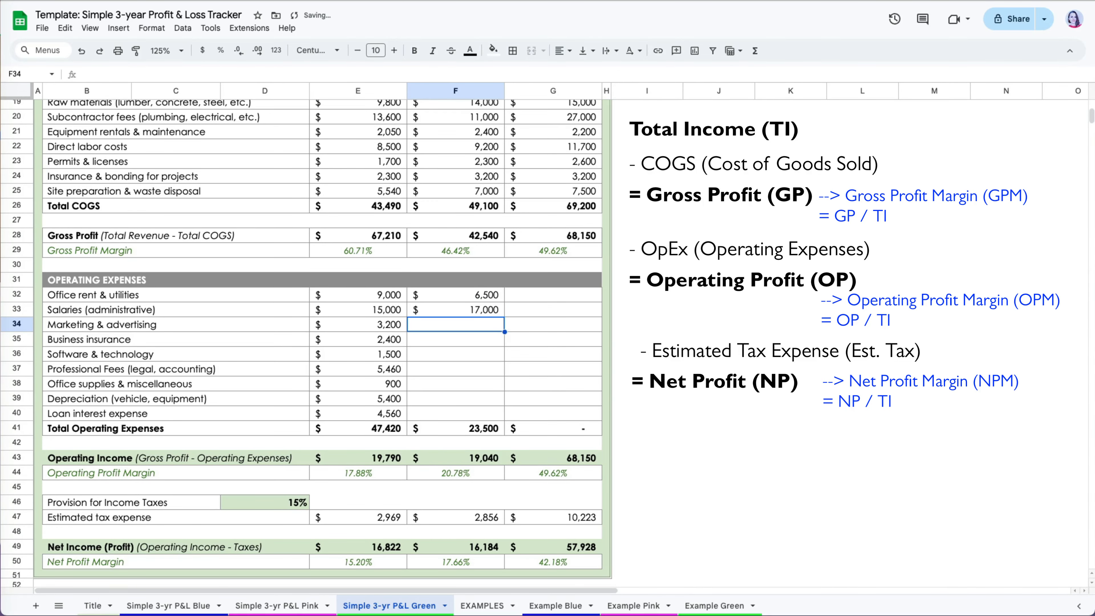
text(4500)
key(Return)
text(3000)
key(Return)
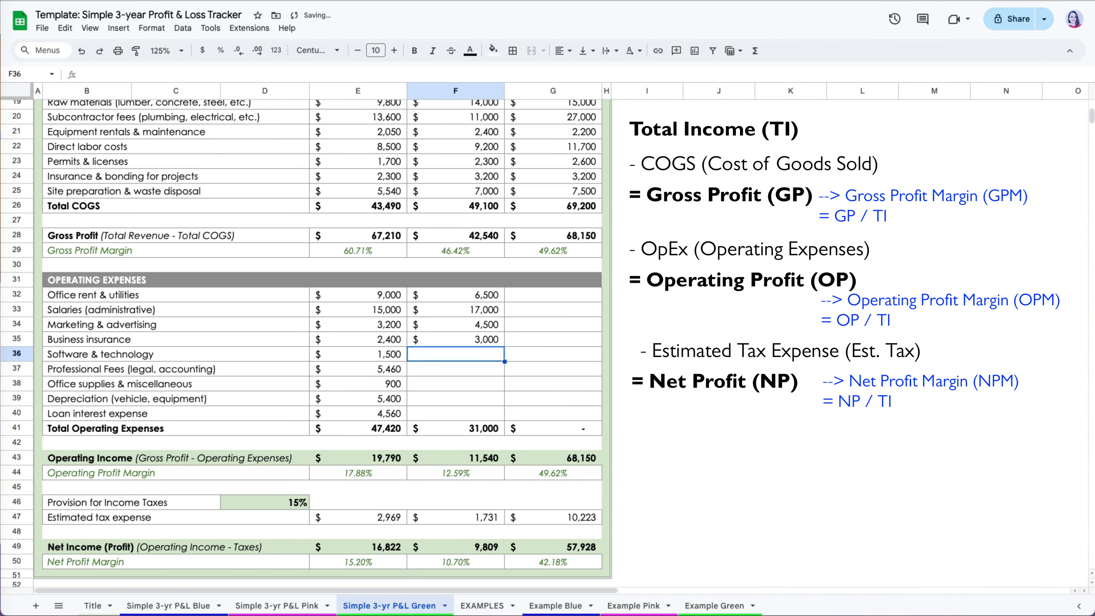
text(1600)
key(Return)
text(2460)
key(Return)
text(1000)
key(Return)
text(4000)
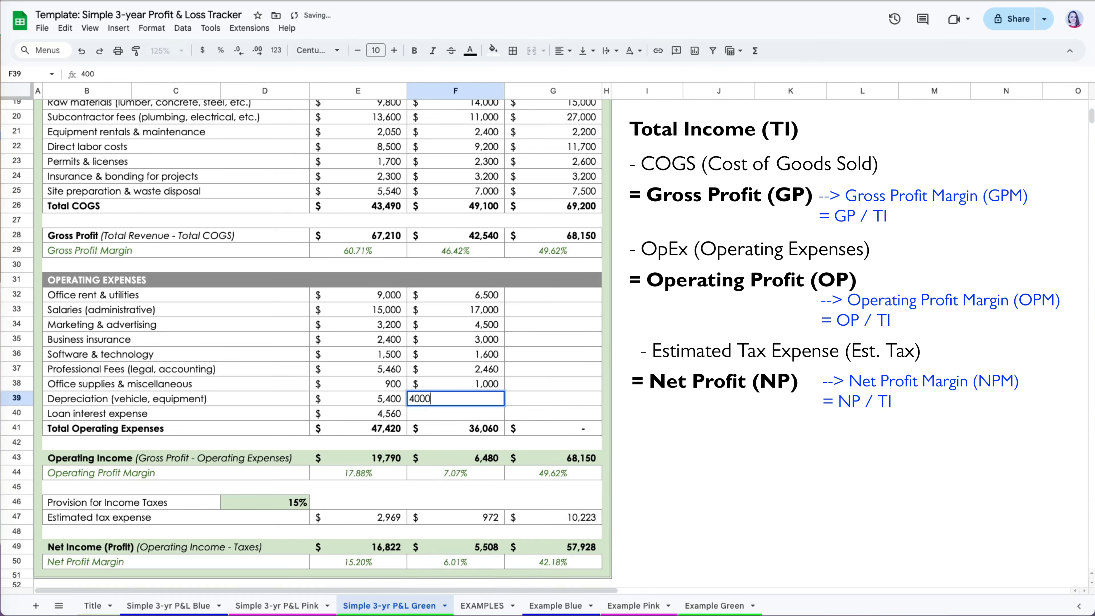
key(Return)
text(2700)
Enter the 2025 operating expenses from G32: 7,500, 22,800, 3,200, 3,750, 1,800, 2,800, 1,450, 3,700, 2,500.
key(Return)
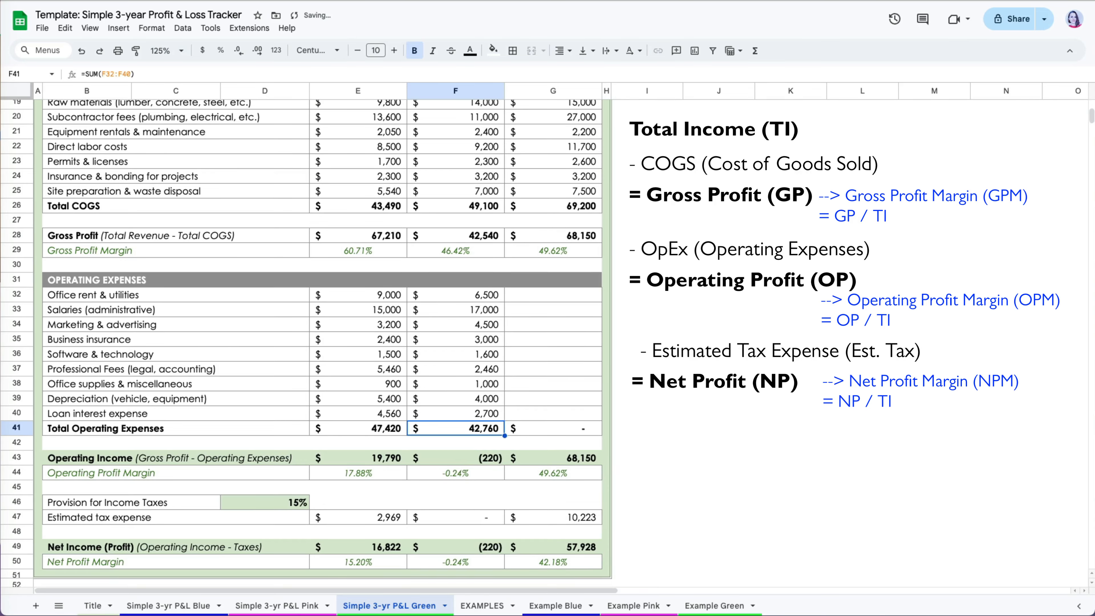
click(590, 300)
text(7500)
key(Return)
text(22800)
key(Return)
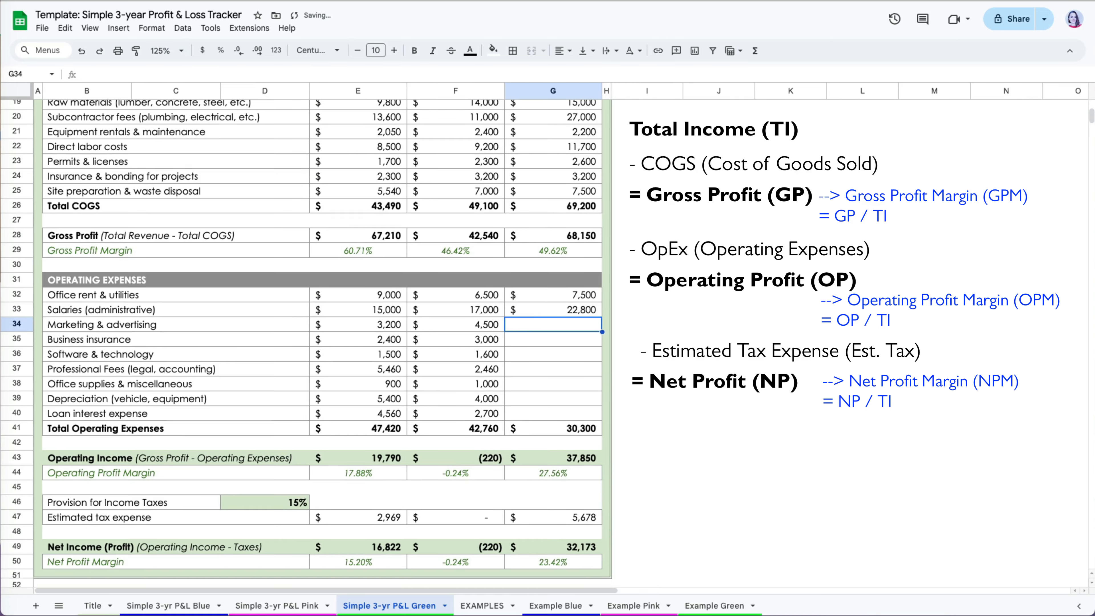
text(3200)
key(Return)
text(3750)
key(Return)
text(1800)
key(Return)
text(2)
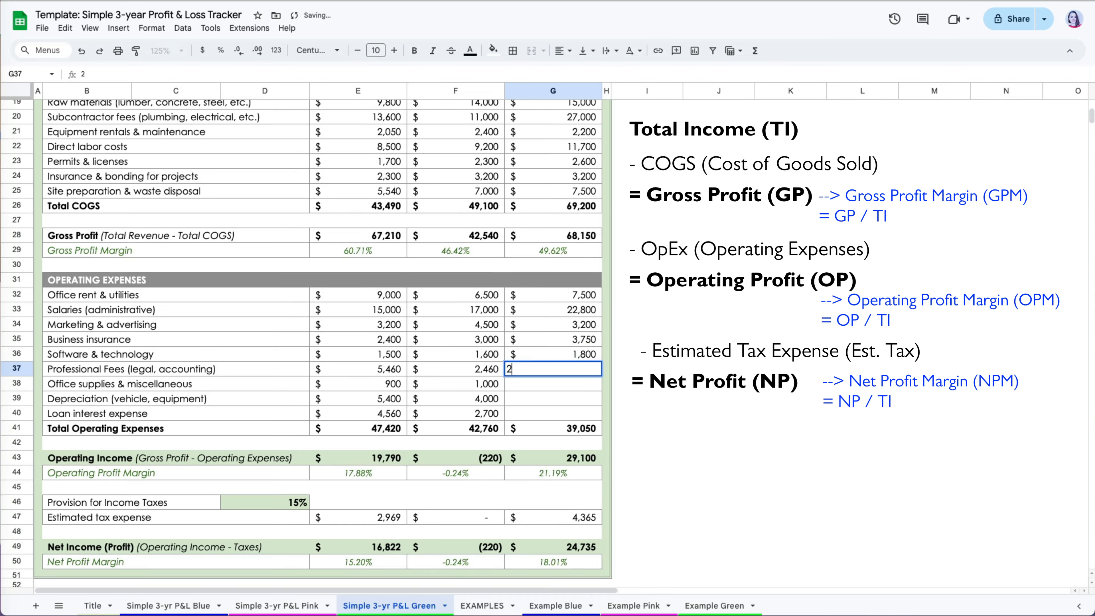
text(,800)
key(Return)
text(1450)
key(Return)
text(3700)
key(Return)
text(2,5)
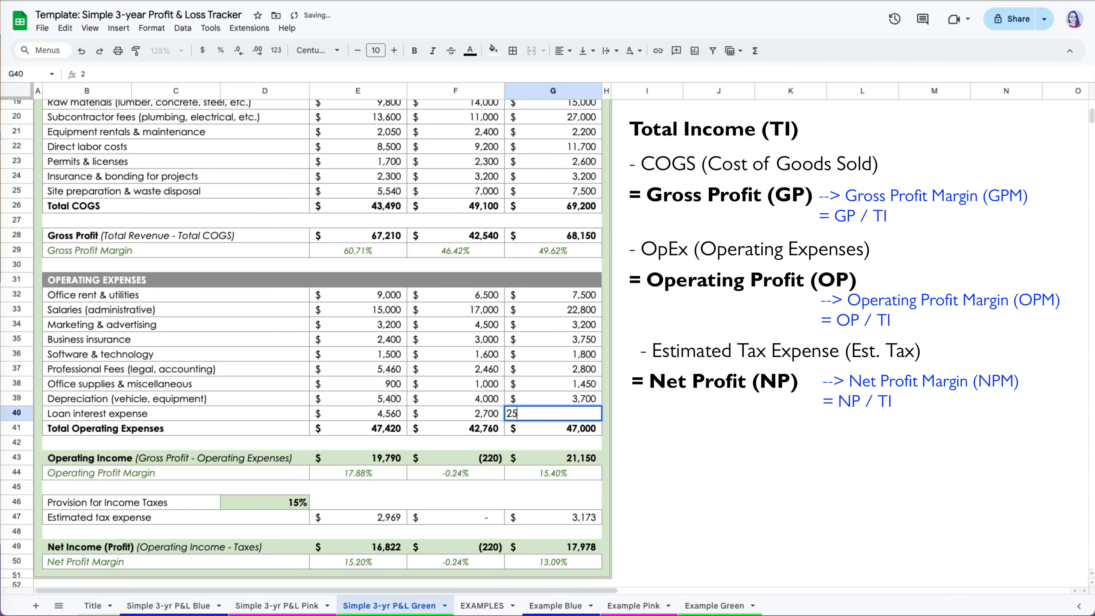
text(00)
key(Return)
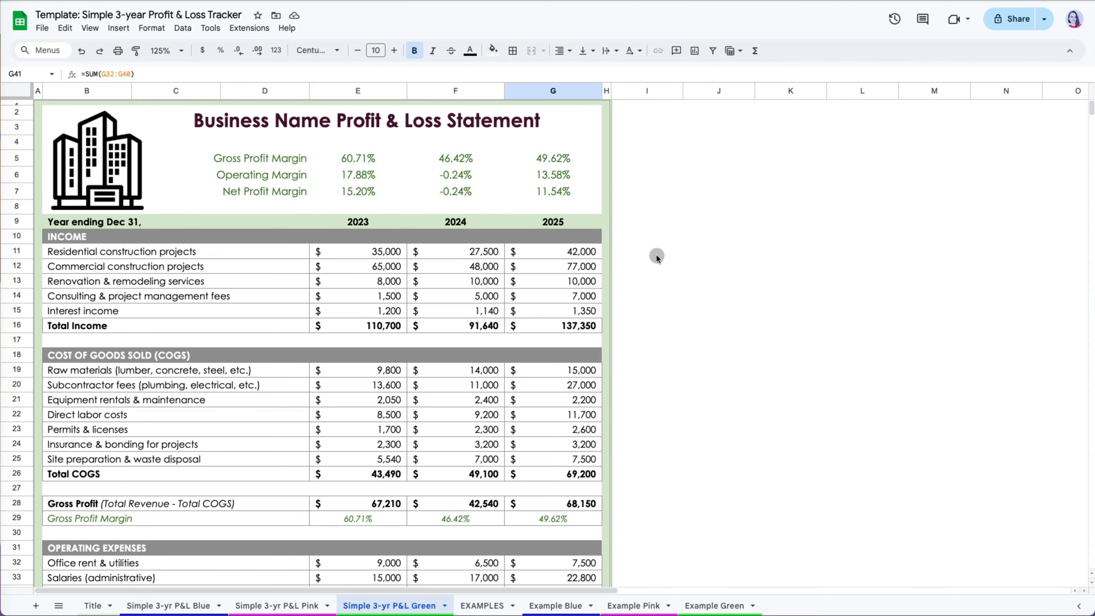
Commit the 2,500 loan interest in G40 by clicking an empty cell beside the statement.
click(656, 255)
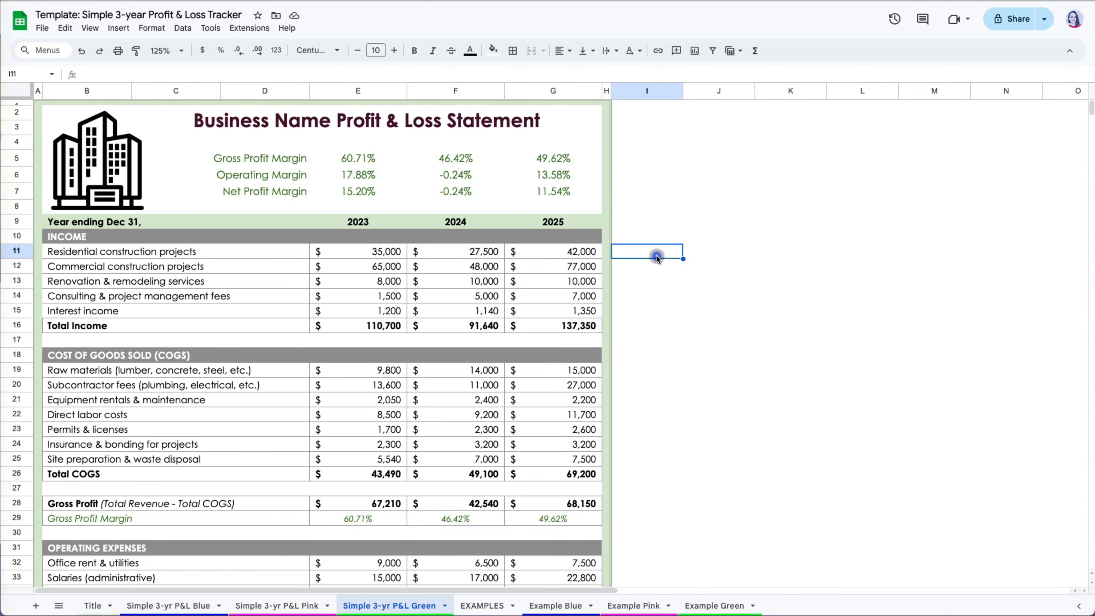
Set the print preview to portrait orientation with Fit to page scaling on one page.
key(super+p)
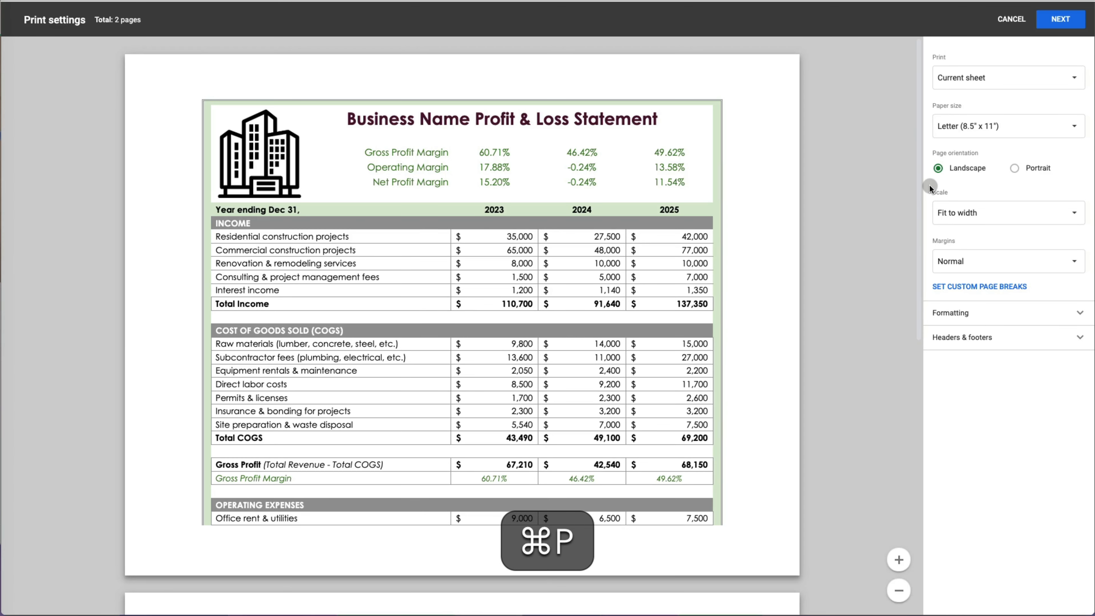
click(1034, 169)
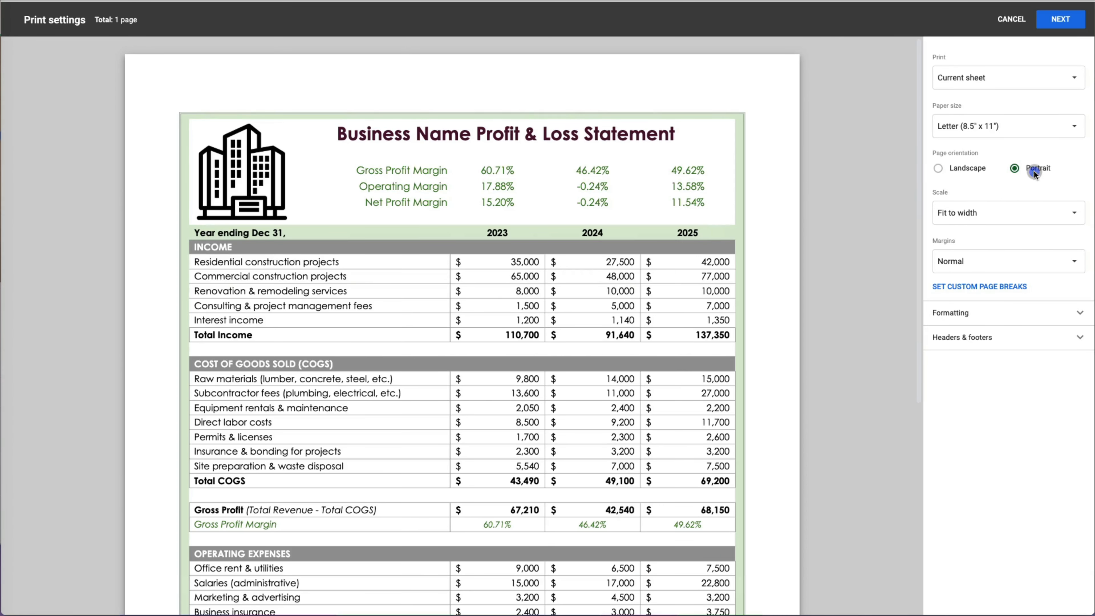
click(1016, 218)
click(987, 247)
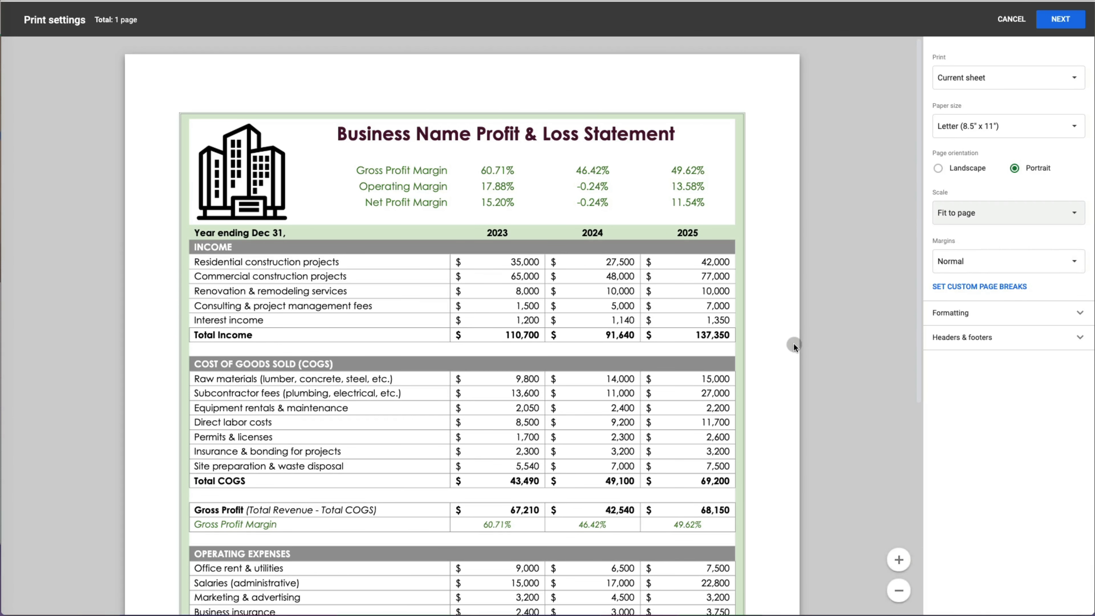
click(898, 590)
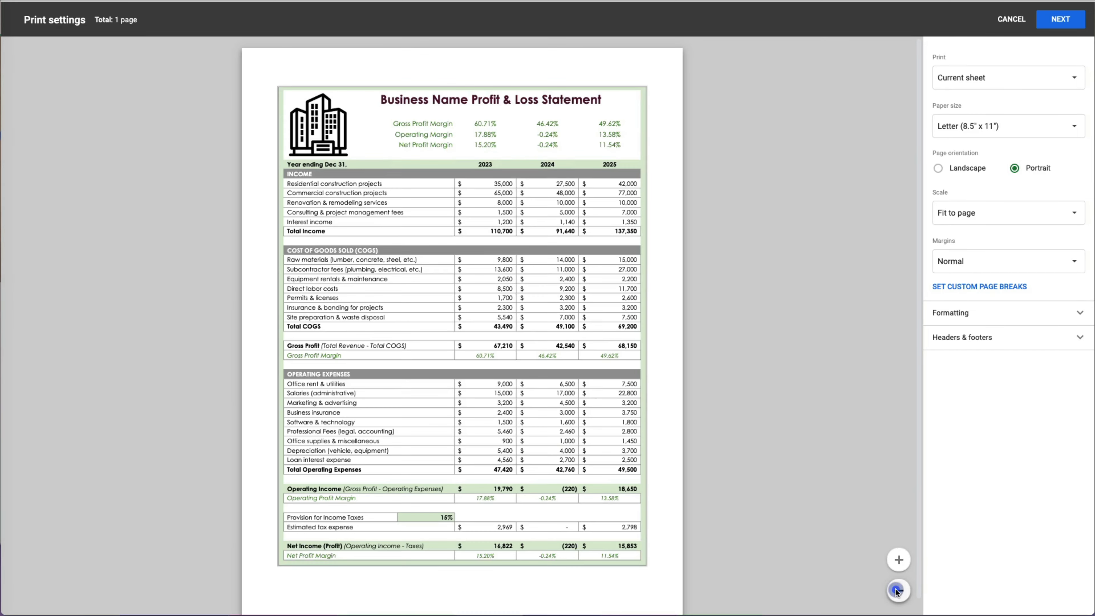
click(900, 563)
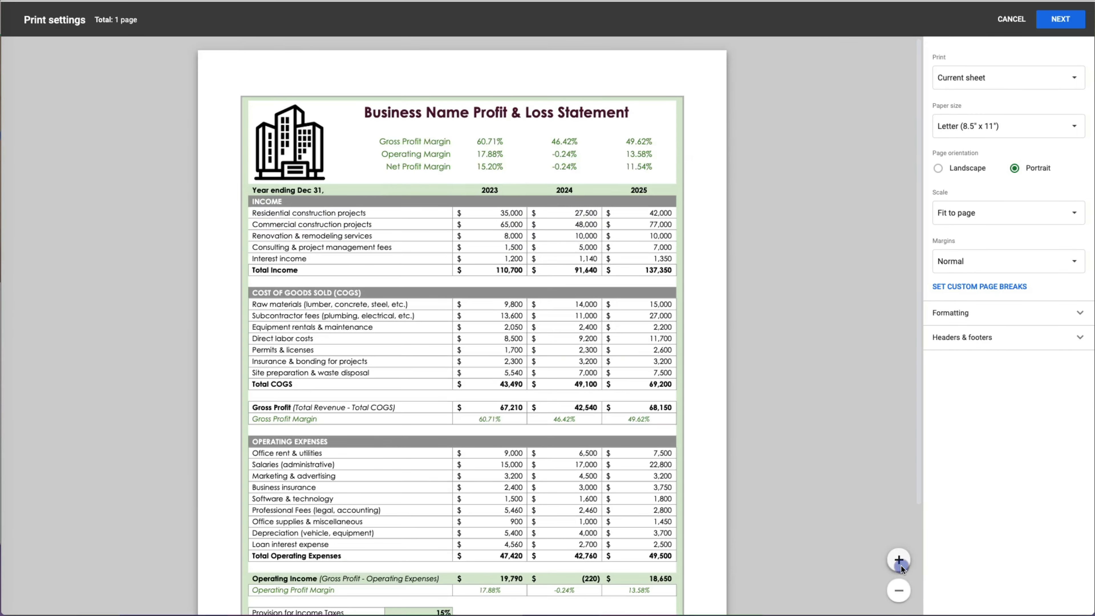
click(898, 589)
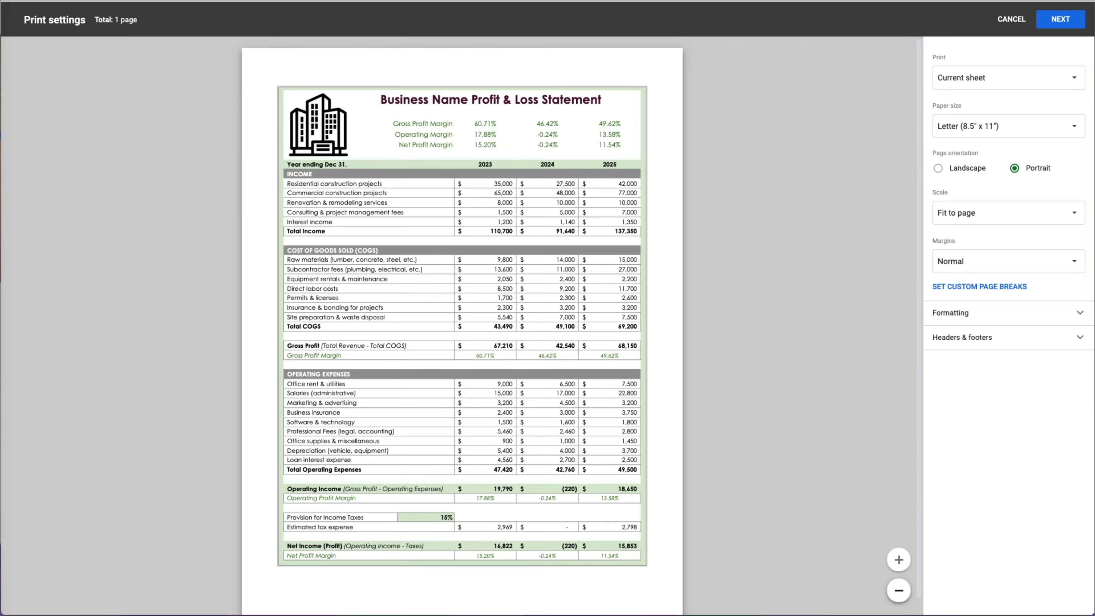